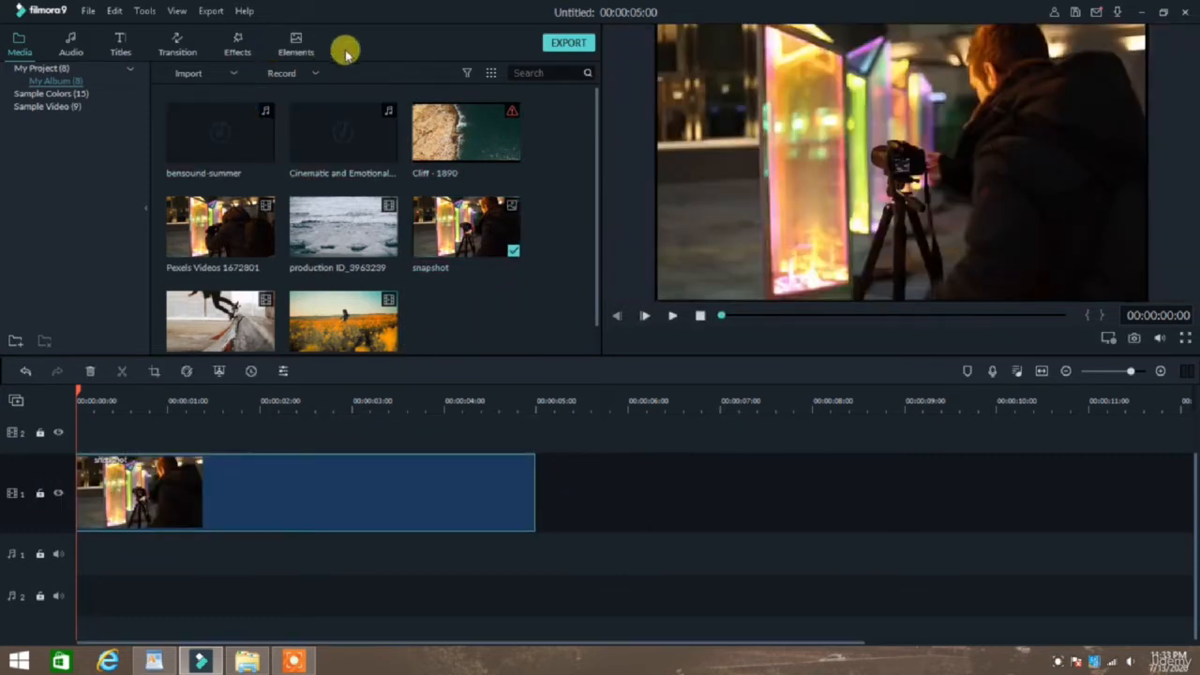
Open the Elements library and look through the available element thumbnails, including the badges.
{"action": "left_click", "coordinate": [295, 42]}
{"action": "scroll", "coordinate": [407, 188], "scroll_direction": "down", "scroll_amount": 15}
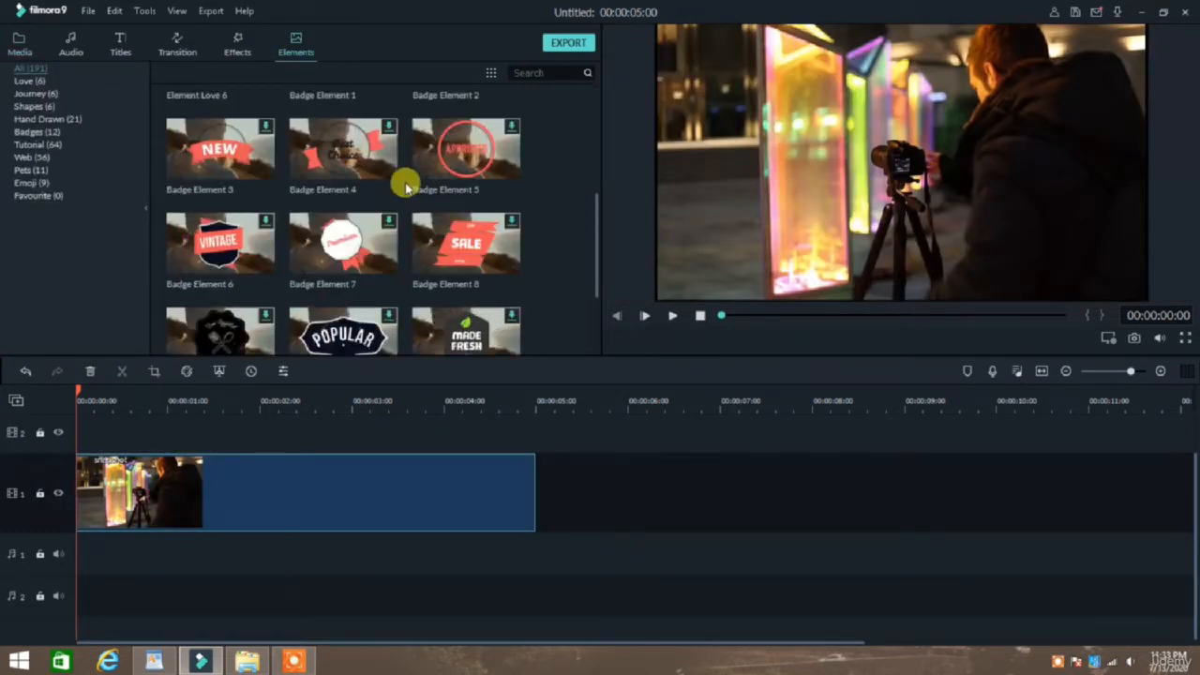
{"action": "scroll", "coordinate": [410, 242], "scroll_direction": "up", "scroll_amount": 15}
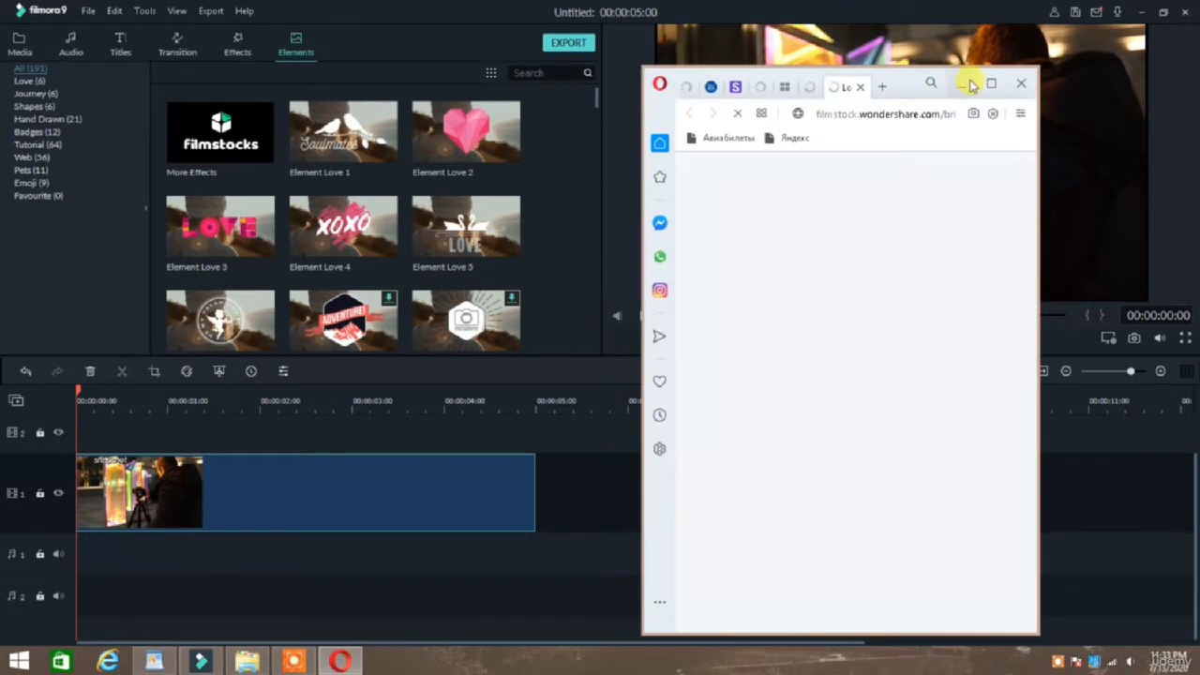
Maximize the browser window showing the Filmstock site and look through the popular Filmora effects packs.
{"action": "left_click", "coordinate": [989, 86]}
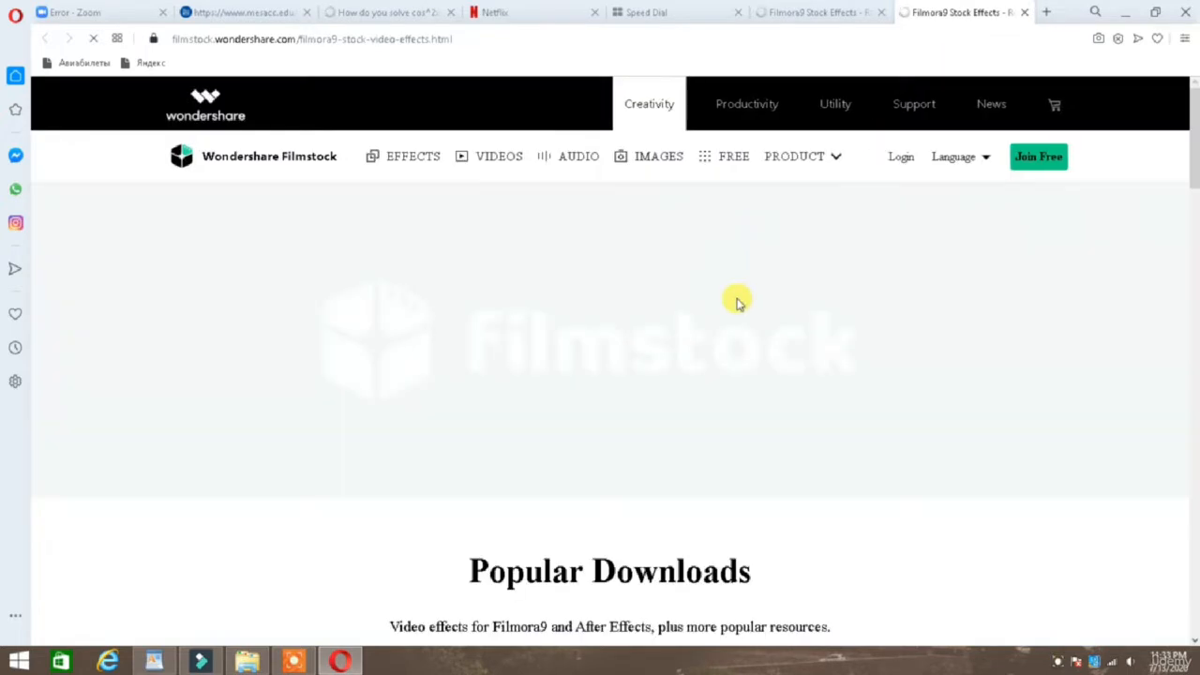
{"action": "scroll", "coordinate": [737, 300], "scroll_direction": "down", "scroll_amount": 3}
{"action": "scroll", "coordinate": [737, 302], "scroll_direction": "down", "scroll_amount": 2}
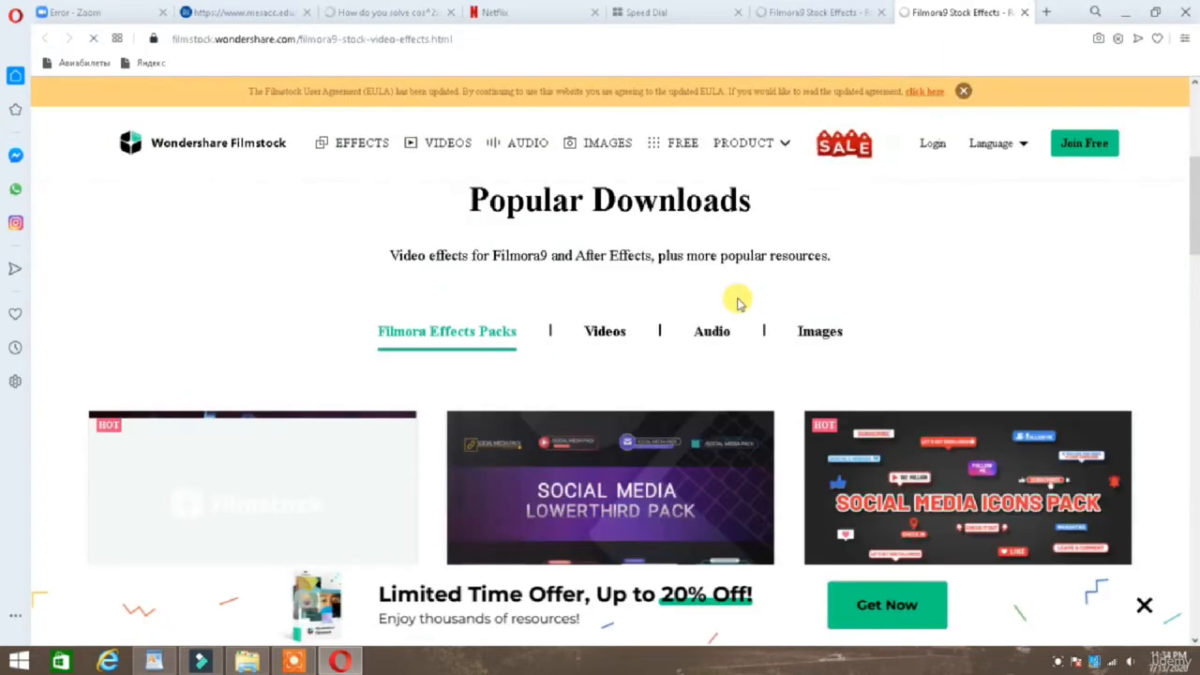
{"action": "scroll", "coordinate": [737, 302], "scroll_direction": "down", "scroll_amount": 4}
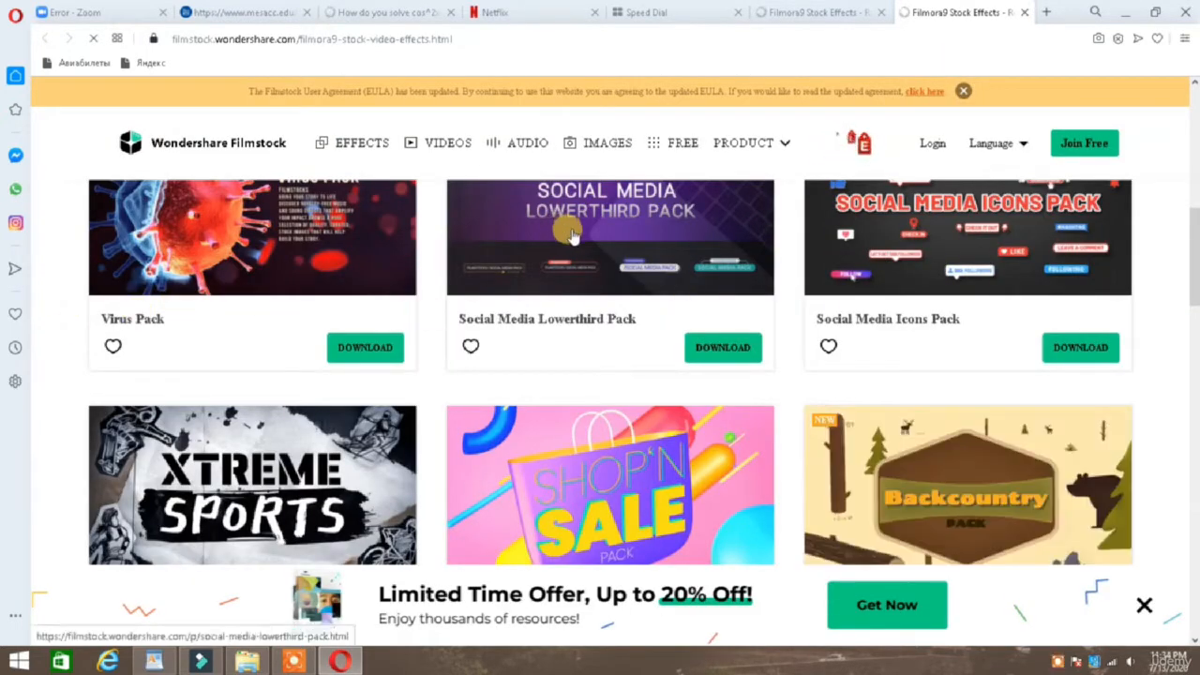
{"action": "scroll", "coordinate": [616, 240], "scroll_direction": "down", "scroll_amount": 3}
{"action": "scroll", "coordinate": [683, 329], "scroll_direction": "down", "scroll_amount": 8}
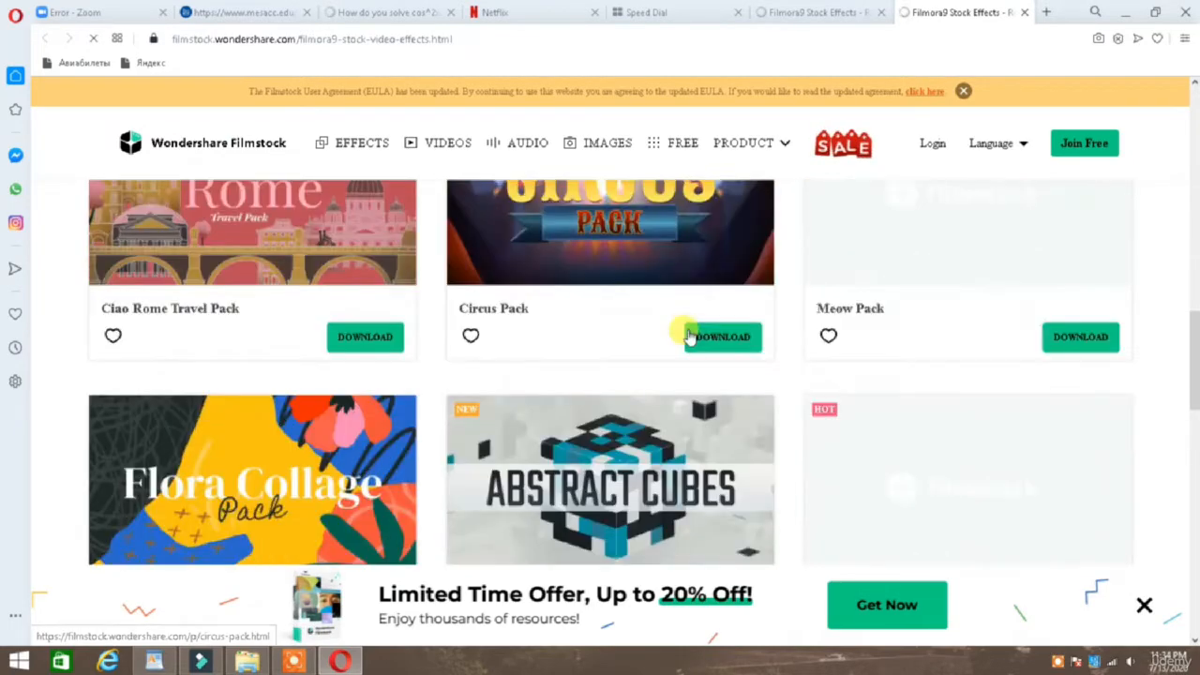
{"action": "scroll", "coordinate": [528, 330], "scroll_direction": "up", "scroll_amount": 15}
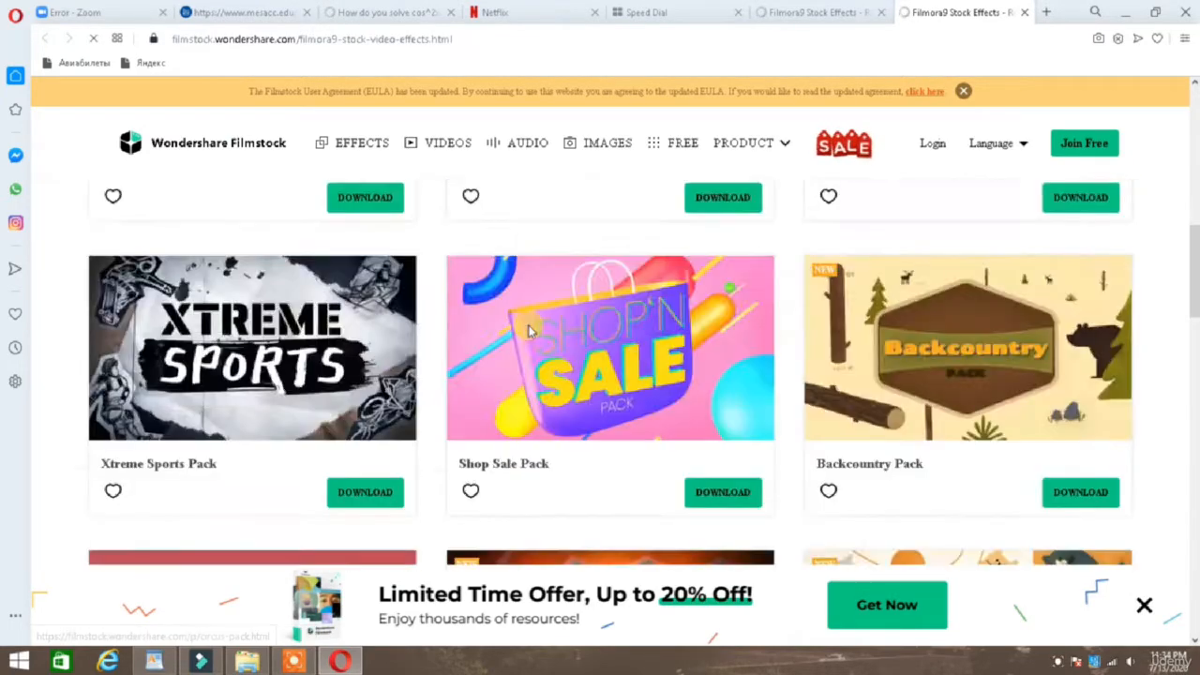
{"action": "scroll", "coordinate": [531, 326], "scroll_direction": "down", "scroll_amount": 5}
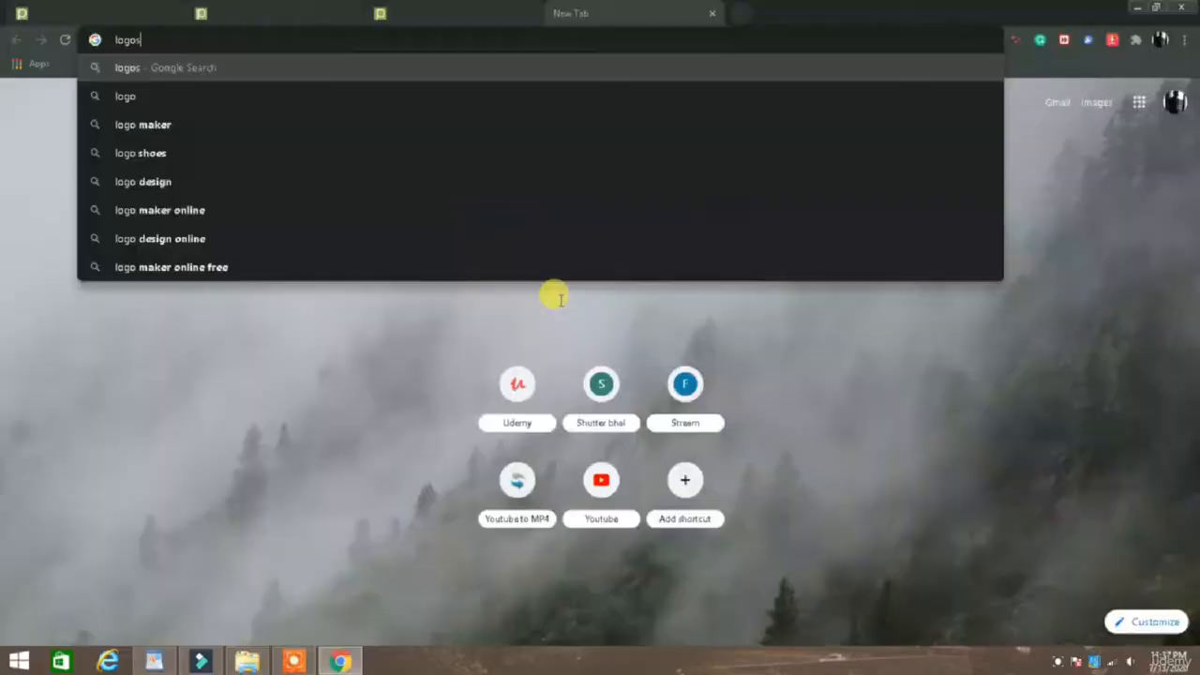
Search Google for "logos" in Chrome and show the image results.
{"action": "type", "text": "s"}
{"action": "key", "text": "Return"}
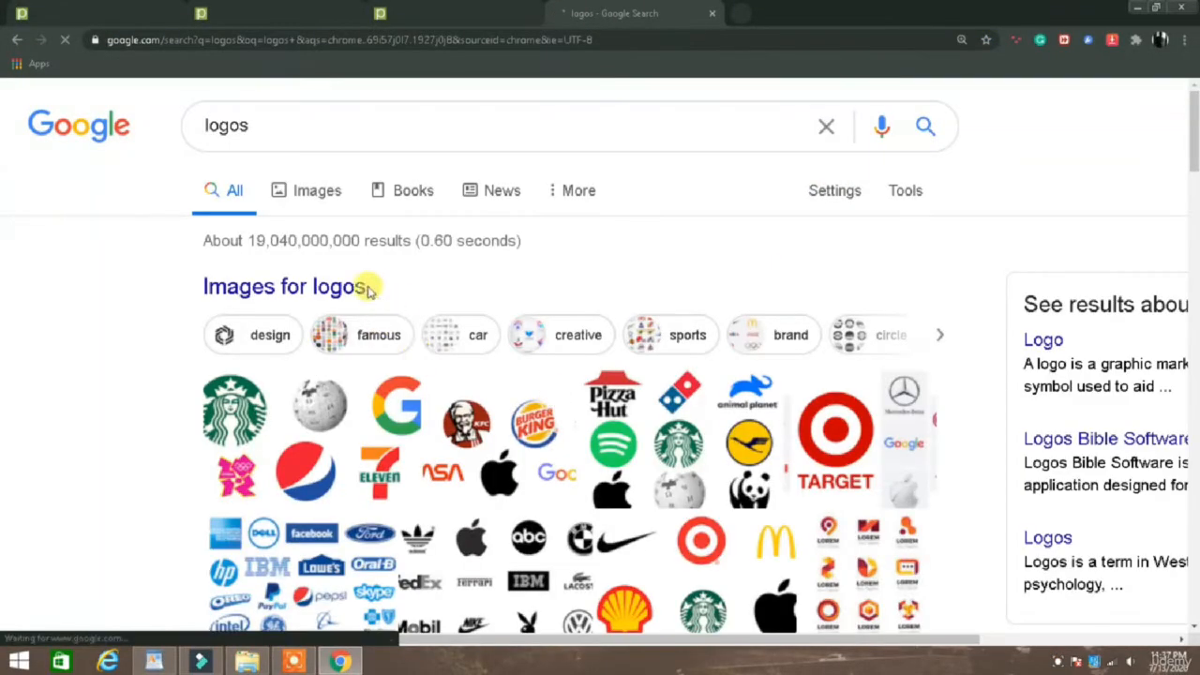
{"action": "left_click", "coordinate": [312, 192]}
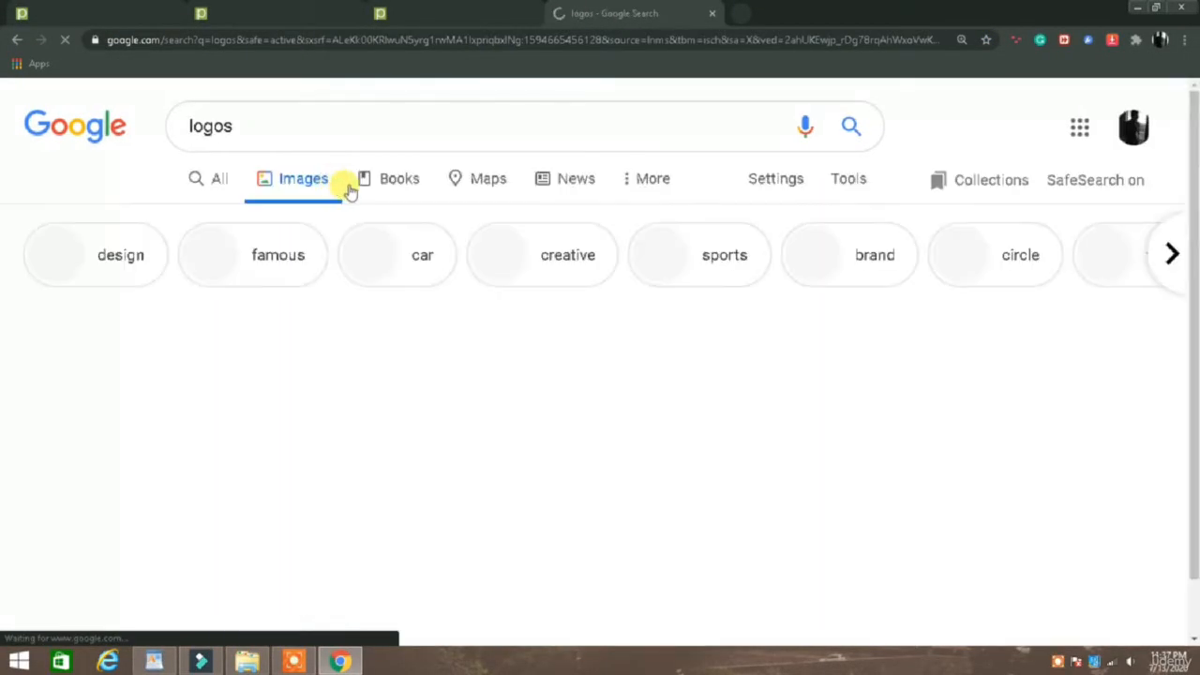
Examine the logo image results for examples of brand logos that could be used as elements.
{"action": "scroll", "coordinate": [345, 188], "scroll_direction": "down", "scroll_amount": 10}
{"action": "scroll", "coordinate": [350, 192], "scroll_direction": "down", "scroll_amount": 15}
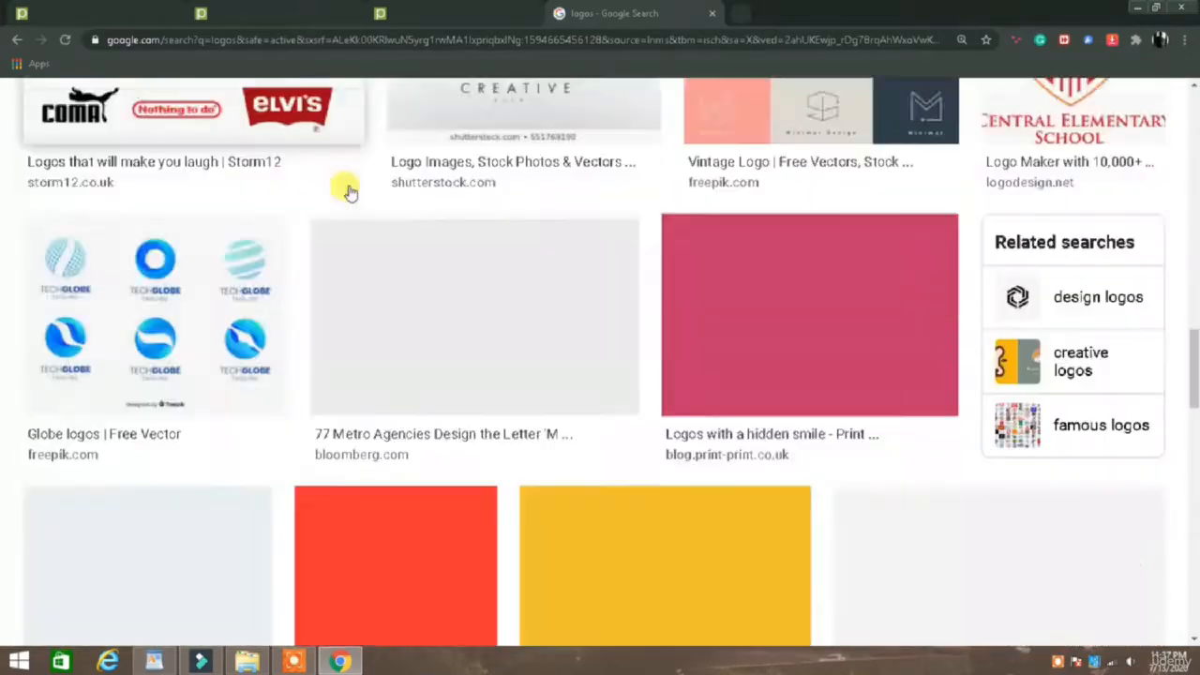
{"action": "scroll", "coordinate": [350, 192], "scroll_direction": "down", "scroll_amount": 9}
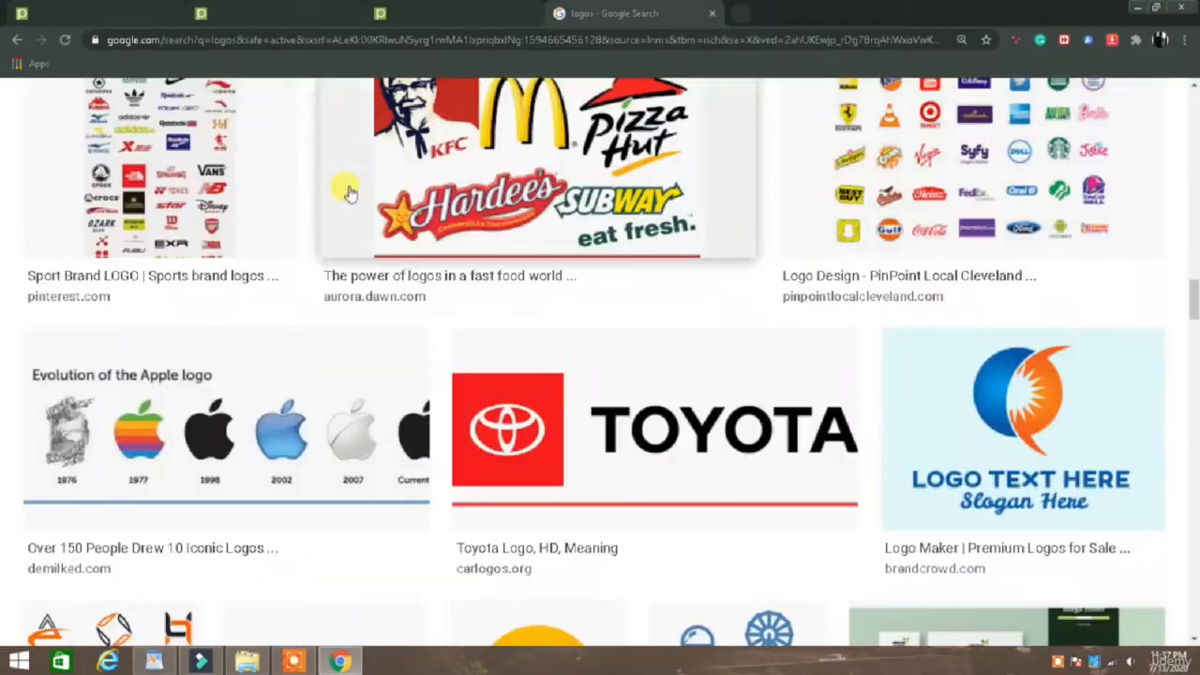
{"action": "scroll", "coordinate": [347, 192], "scroll_direction": "down", "scroll_amount": 10}
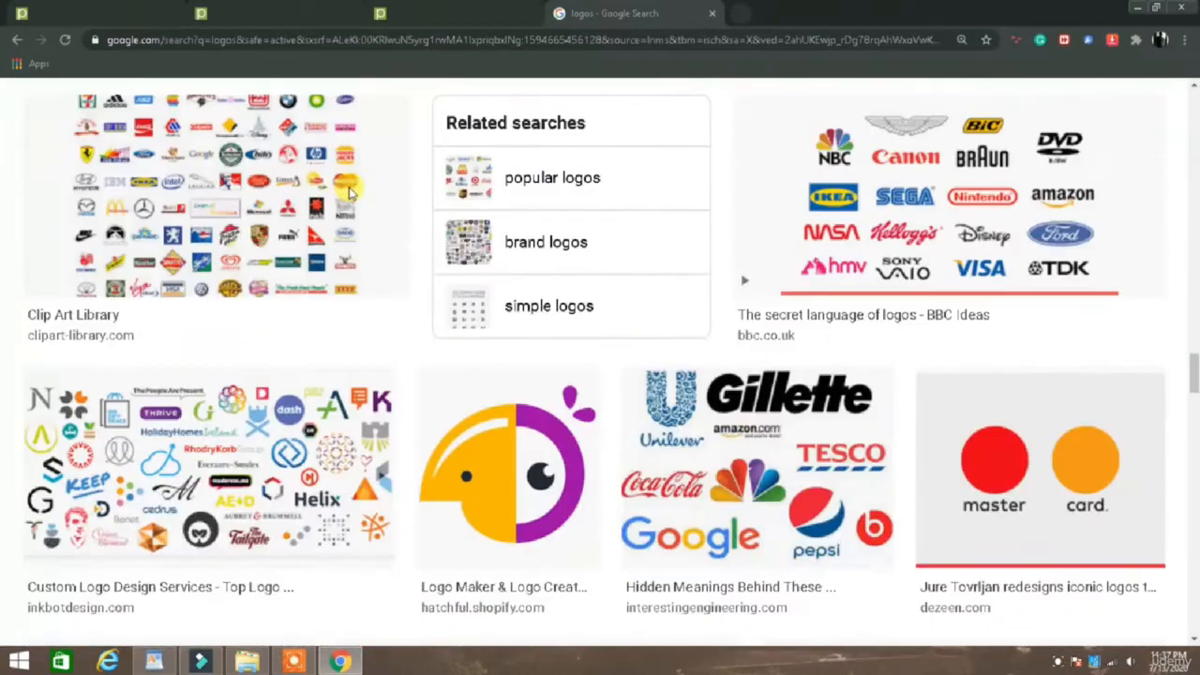
{"action": "scroll", "coordinate": [349, 193], "scroll_direction": "down", "scroll_amount": 10}
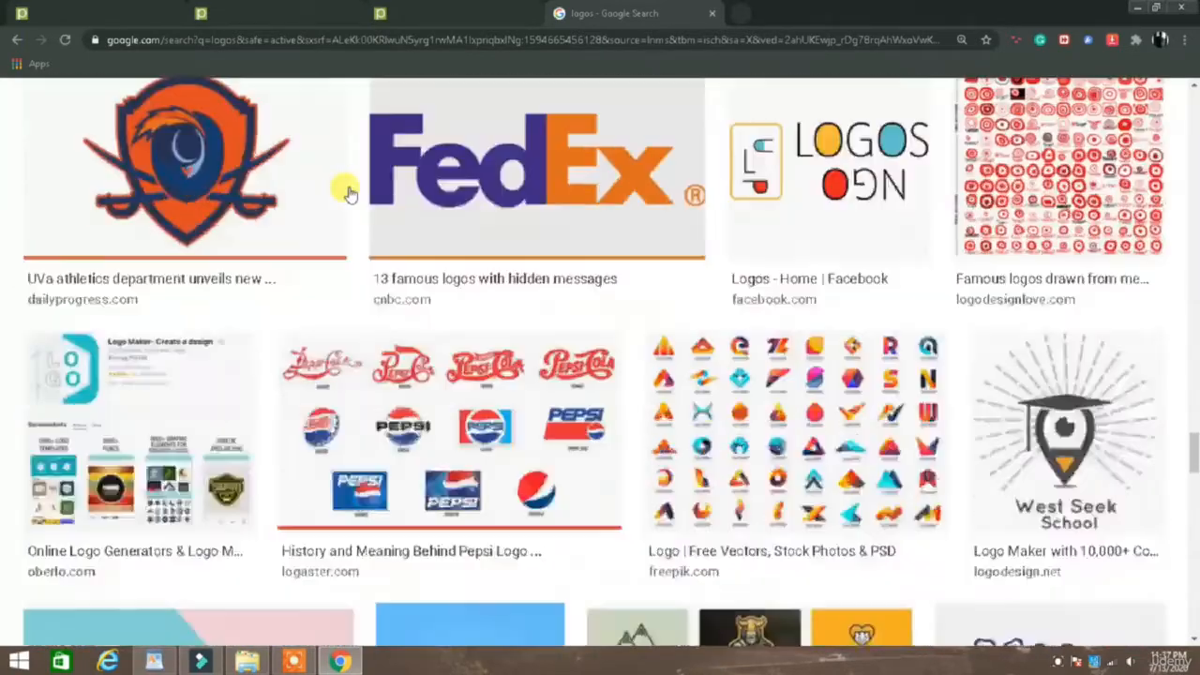
{"action": "scroll", "coordinate": [348, 193], "scroll_direction": "down", "scroll_amount": 2}
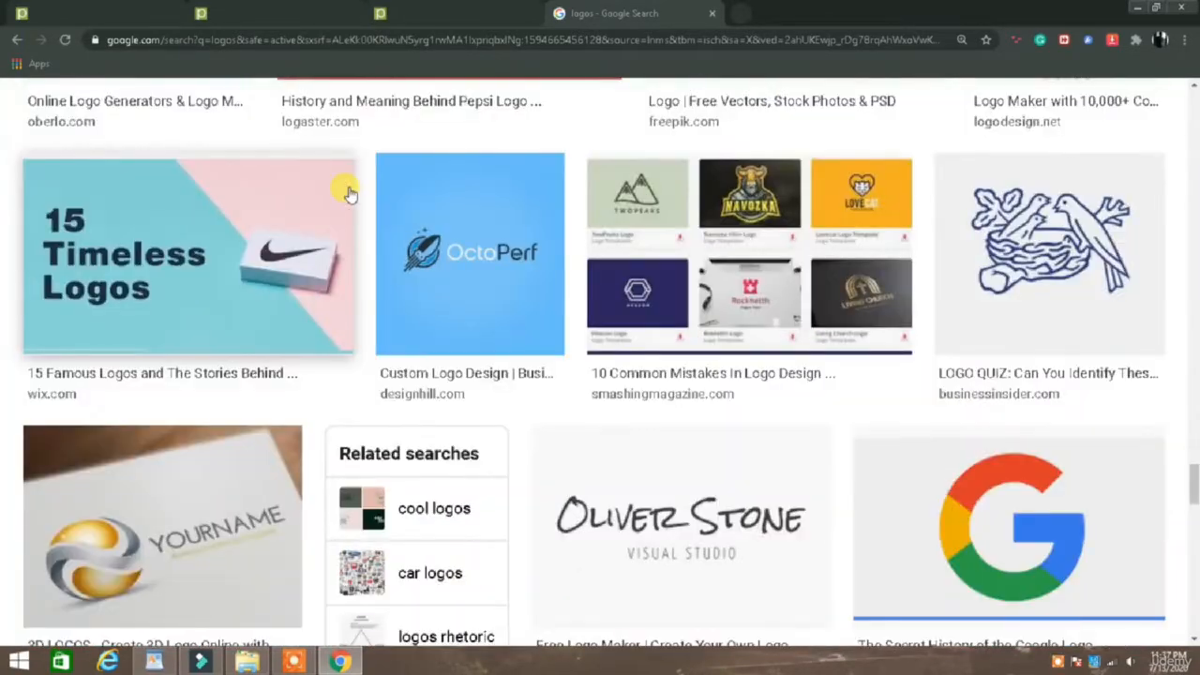
{"action": "scroll", "coordinate": [423, 231], "scroll_direction": "down", "scroll_amount": 10}
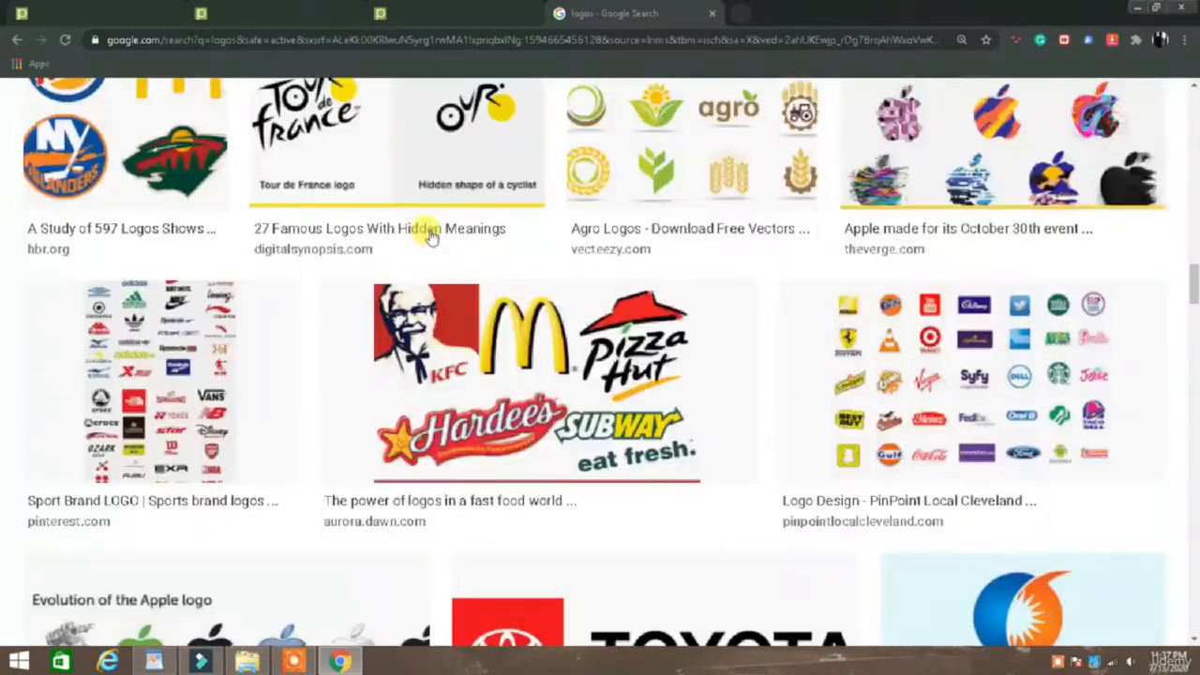
{"action": "scroll", "coordinate": [428, 234], "scroll_direction": "up", "scroll_amount": 20}
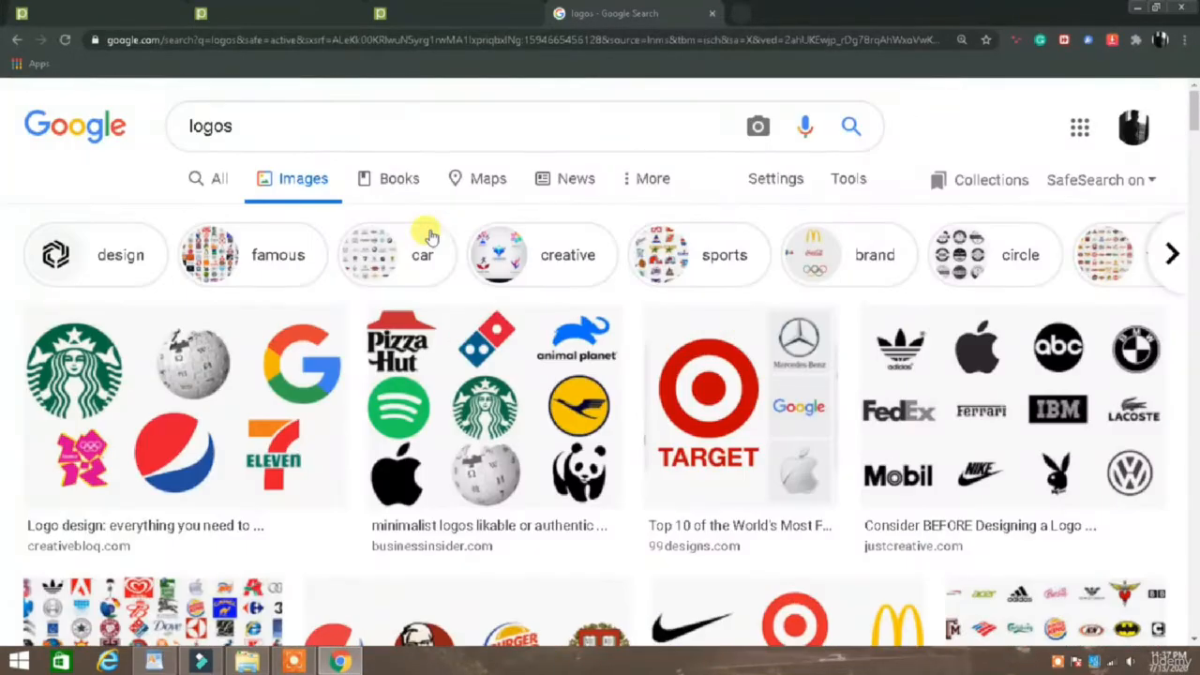
Replace the image search query with "apple logo" and run the search.
{"action": "left_click_drag", "start_coordinate": [290, 114], "coordinate": [82, 141]}
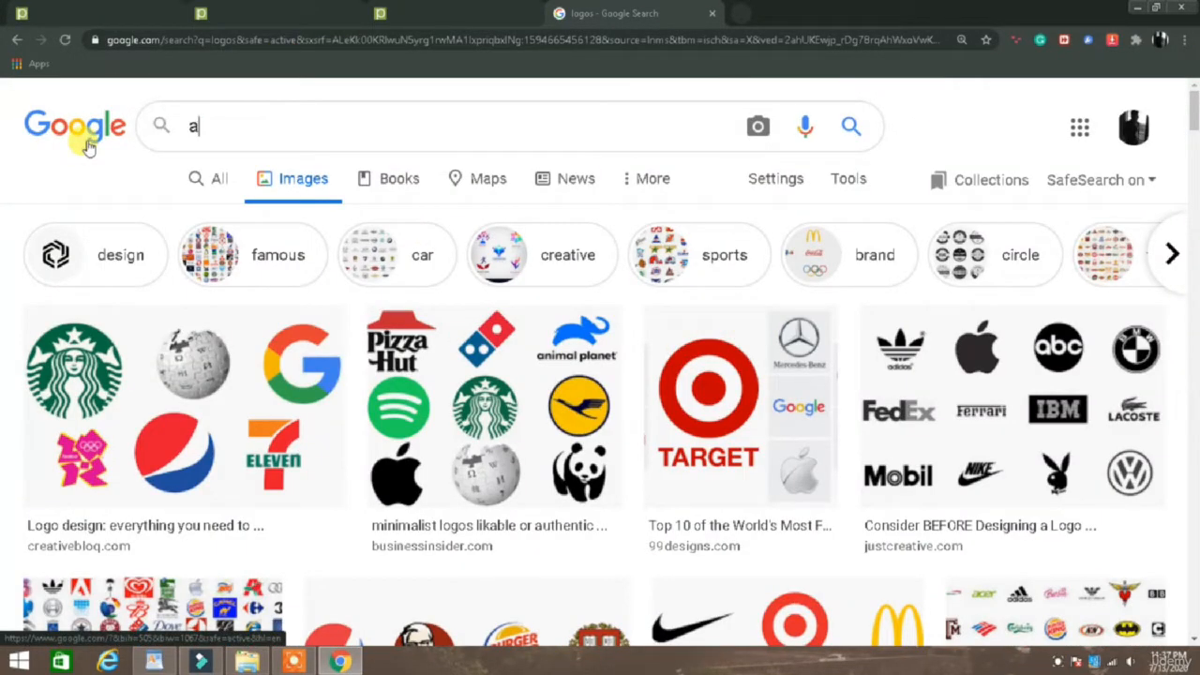
{"action": "type", "text": "apple"}
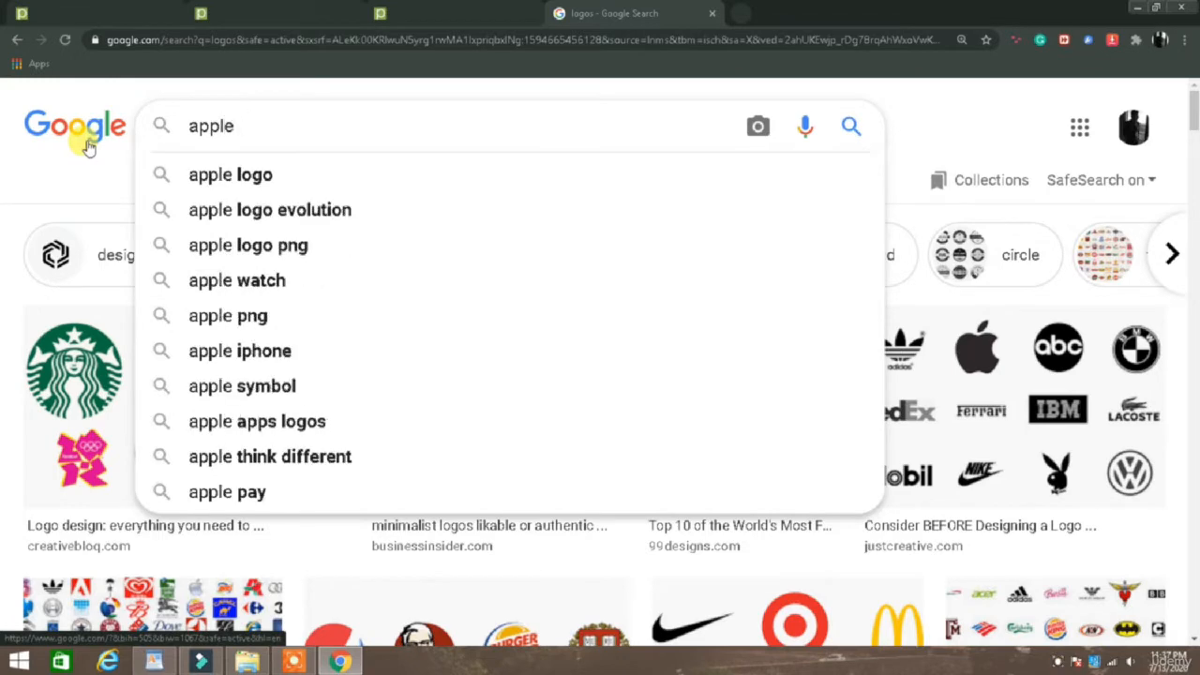
{"action": "type", "text": " logo"}
{"action": "key", "text": "Return"}
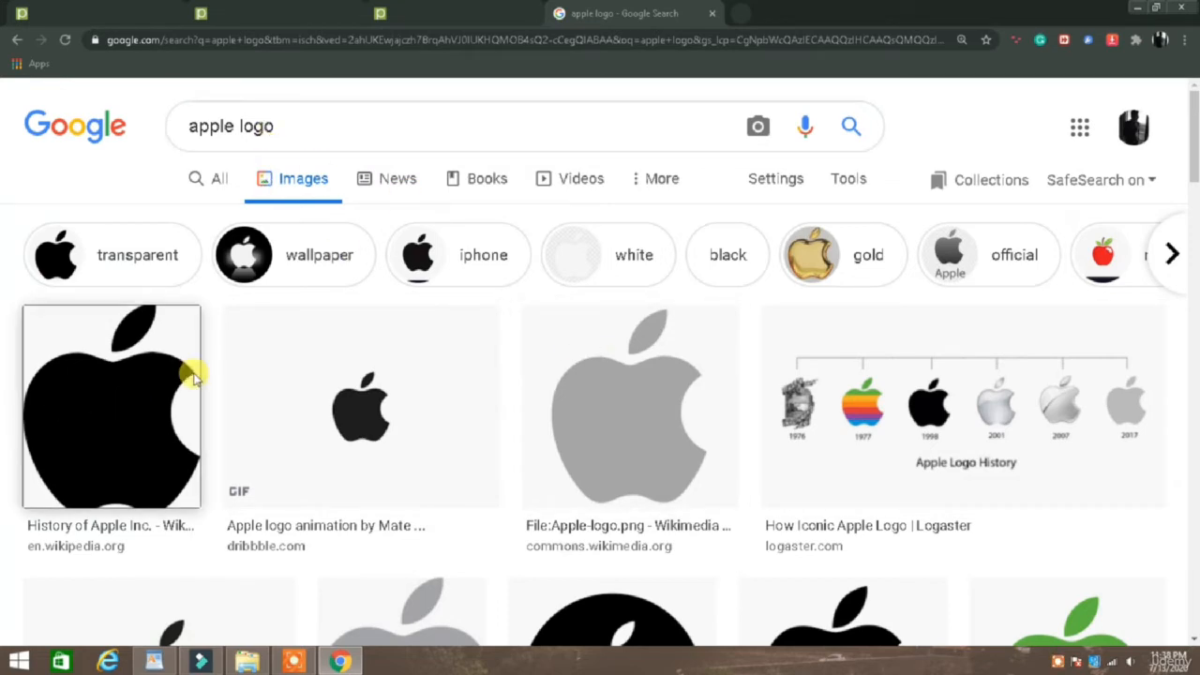
Open the Wikipedia Apple logo result and save the image to the Desktop as the SVG file Apple_logo_black.
{"action": "left_click", "coordinate": [172, 406]}
{"action": "right_click", "coordinate": [864, 342]}
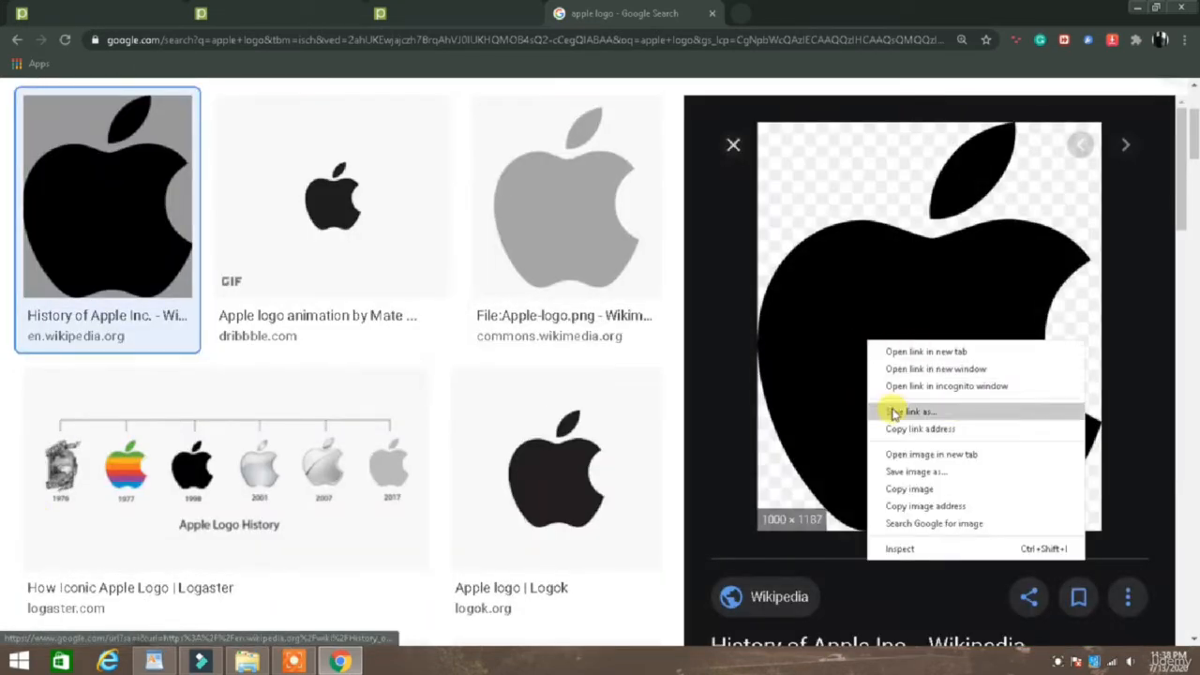
{"action": "left_click", "coordinate": [926, 471]}
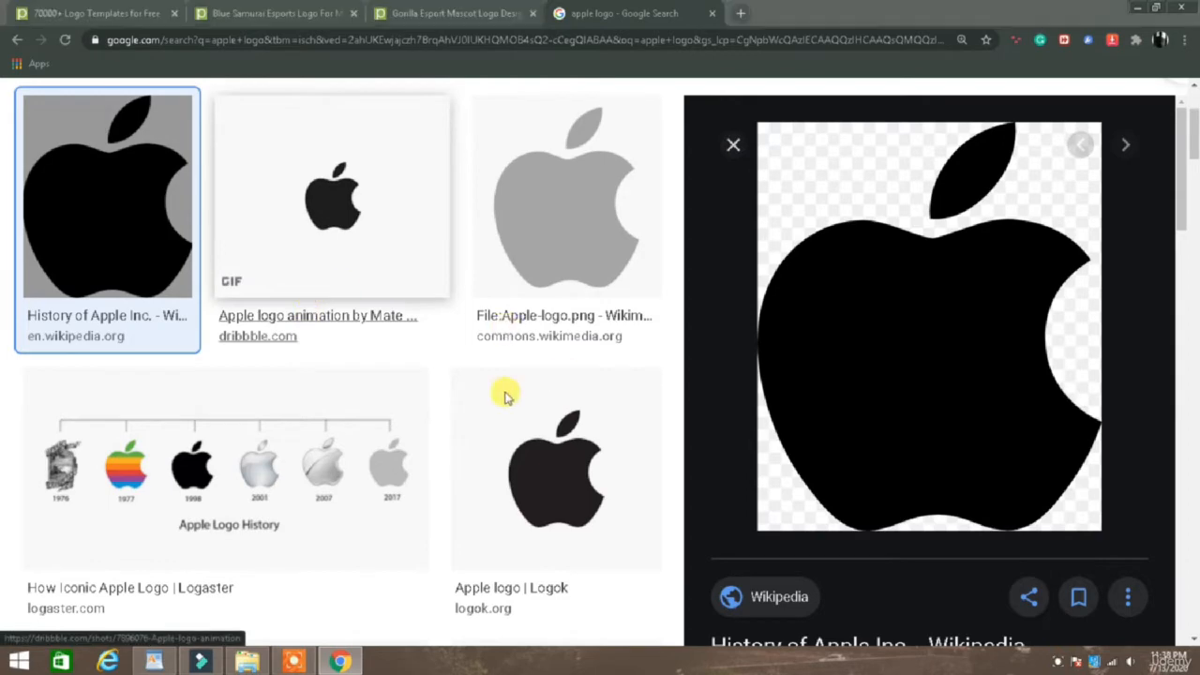
{"action": "left_click", "coordinate": [60, 106]}
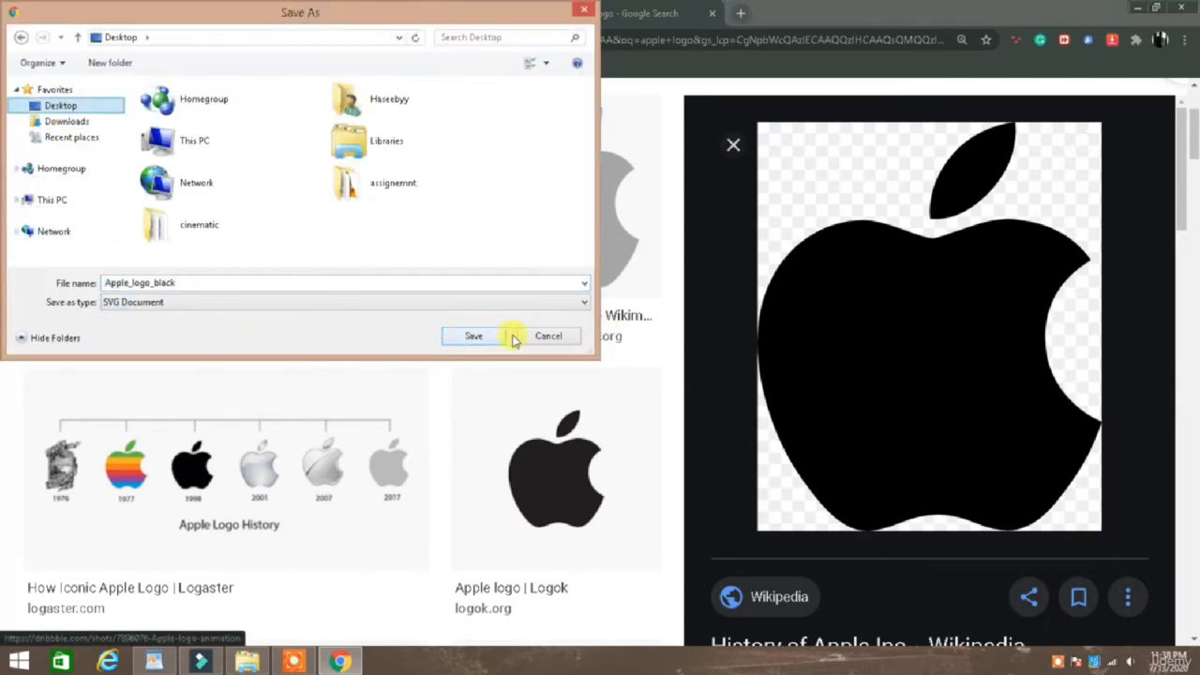
{"action": "left_click", "coordinate": [469, 339]}
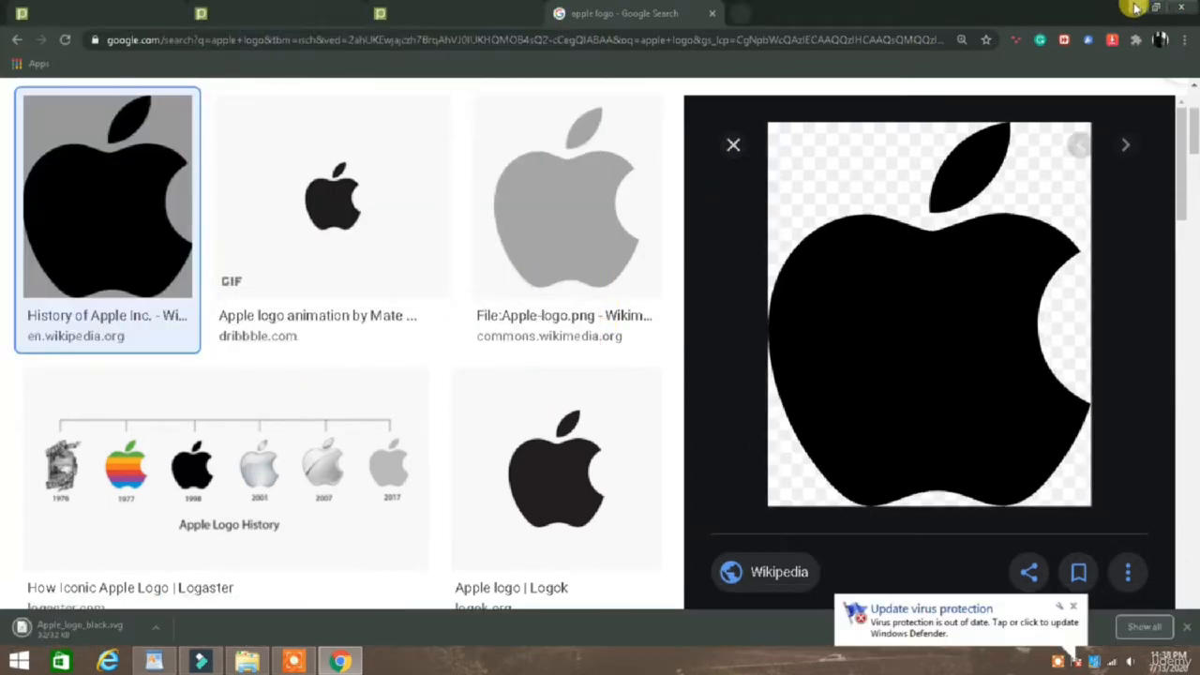
Minimize the browser and refresh the desktop to locate the saved Apple_logo_black file.
{"action": "left_click", "coordinate": [1138, 8]}
{"action": "right_click", "coordinate": [422, 218]}
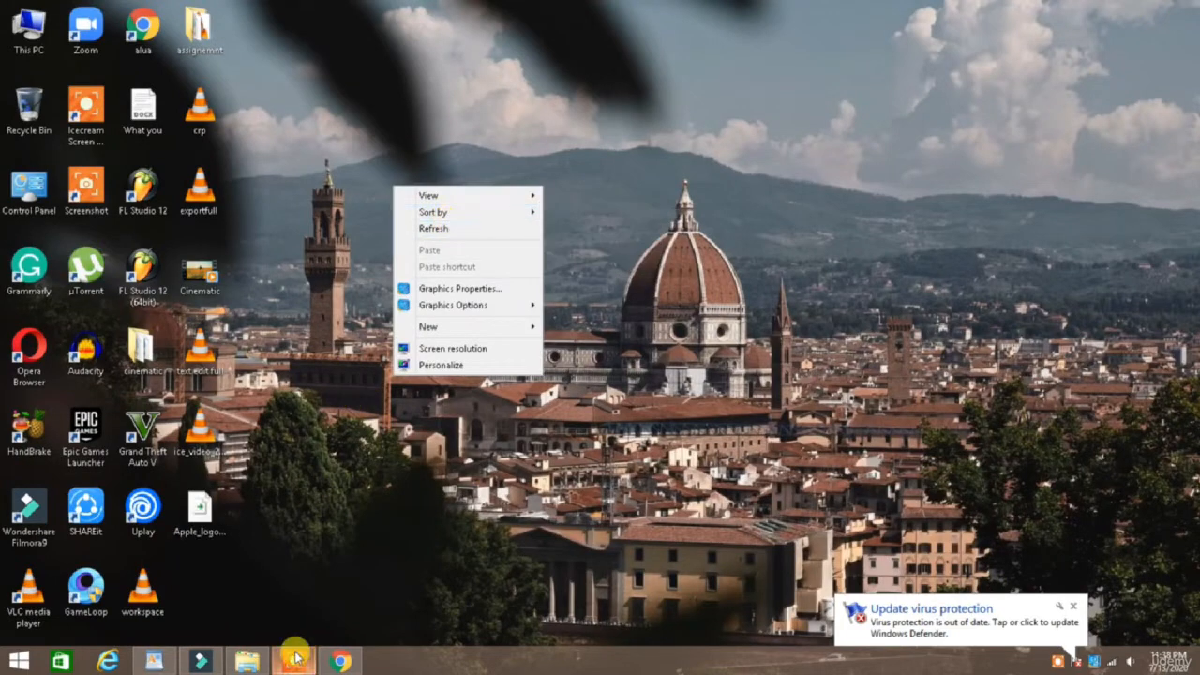
{"action": "left_click", "coordinate": [441, 228]}
{"action": "right_click", "coordinate": [311, 385]}
{"action": "left_click", "coordinate": [337, 423]}
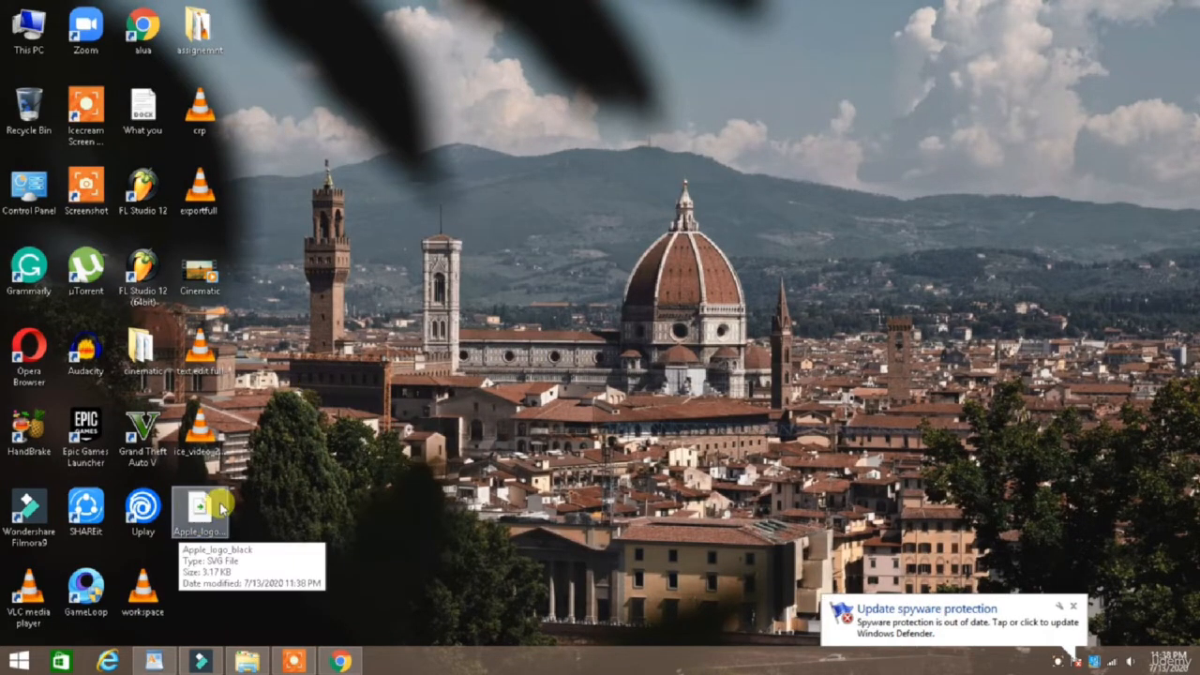
Switch to Filmora9 and try to bring the Apple_logo_black SVG from the desktop into the project media.
{"action": "left_click", "coordinate": [200, 661]}
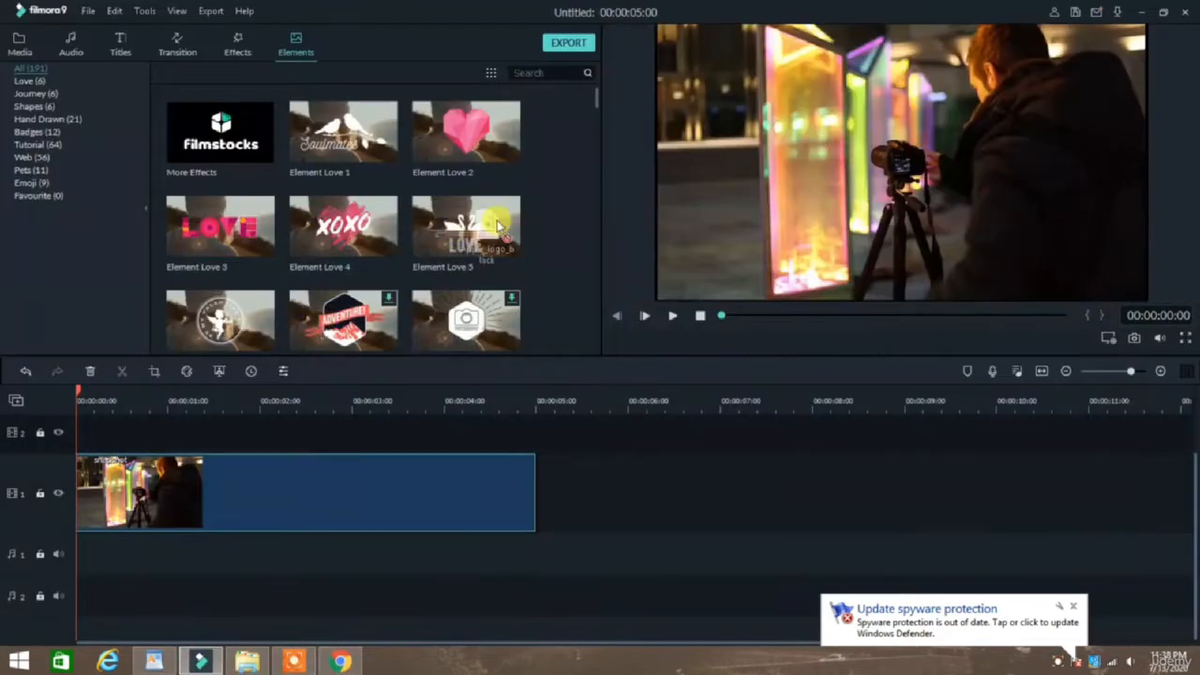
{"action": "left_click", "coordinate": [23, 42]}
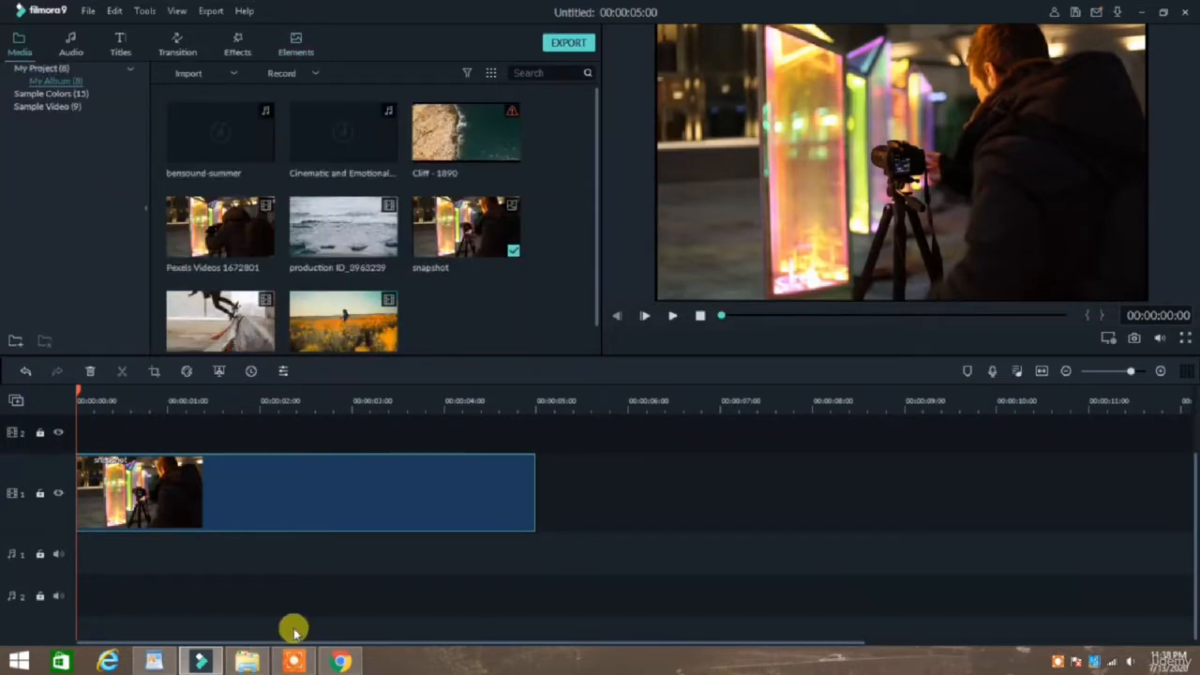
{"action": "left_click", "coordinate": [246, 659]}
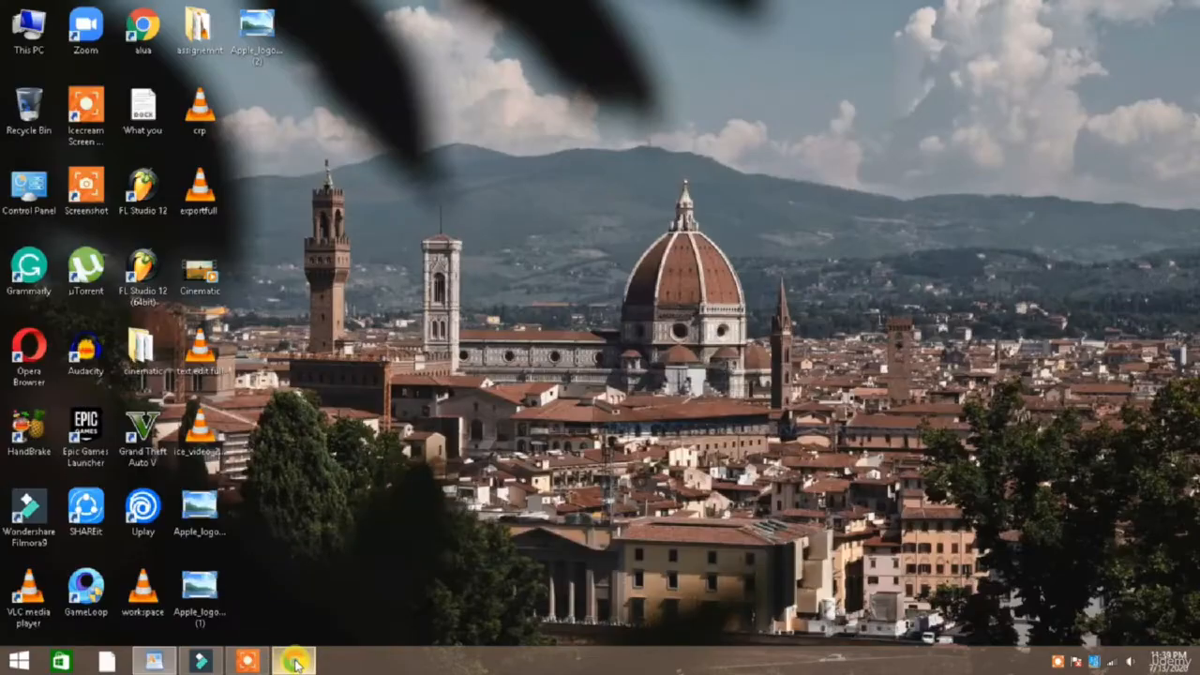
Switch to Chrome, open the Logok Apple logo result and save it to the Desktop as the PNG image download.
{"action": "left_click", "coordinate": [294, 662]}
{"action": "left_click", "coordinate": [25, 43]}
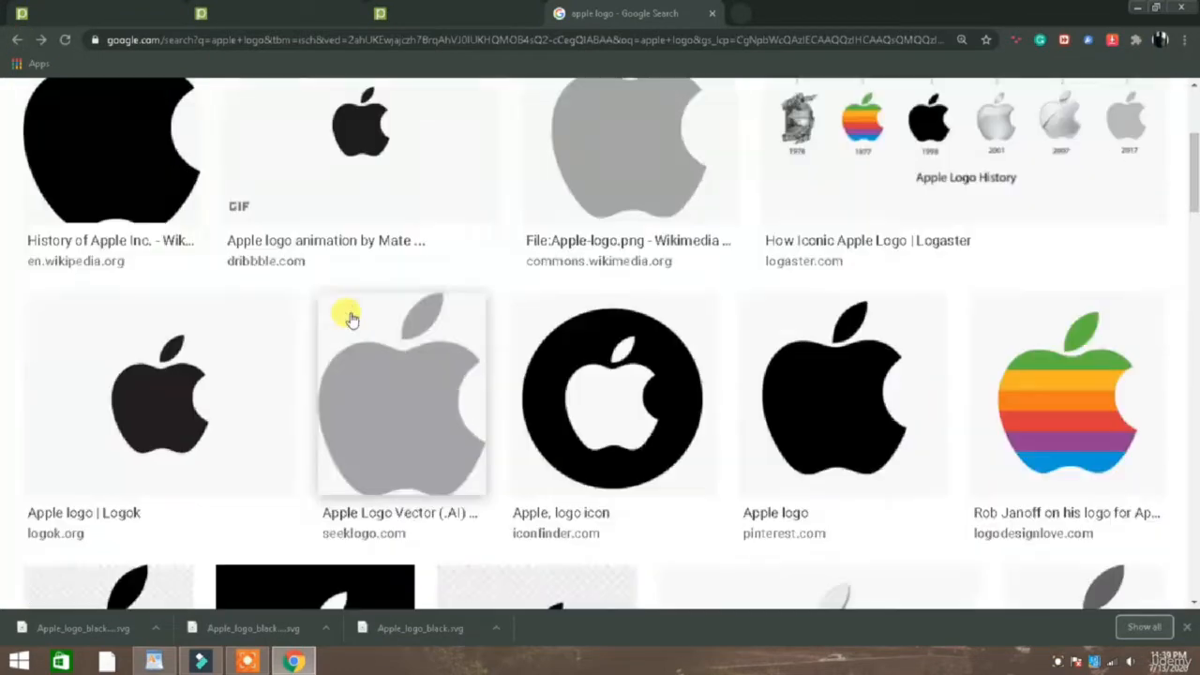
{"action": "scroll", "coordinate": [174, 407], "scroll_direction": "down", "scroll_amount": 3}
{"action": "left_click", "coordinate": [153, 254]}
{"action": "right_click", "coordinate": [973, 298]}
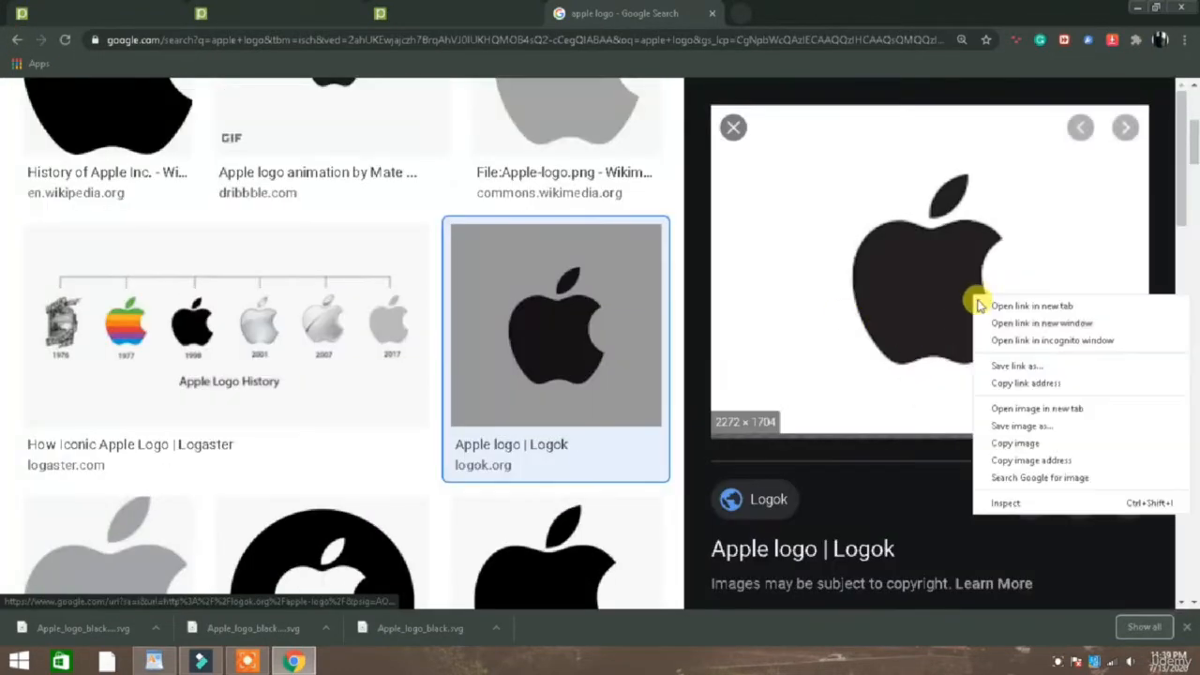
{"action": "left_click", "coordinate": [1024, 426]}
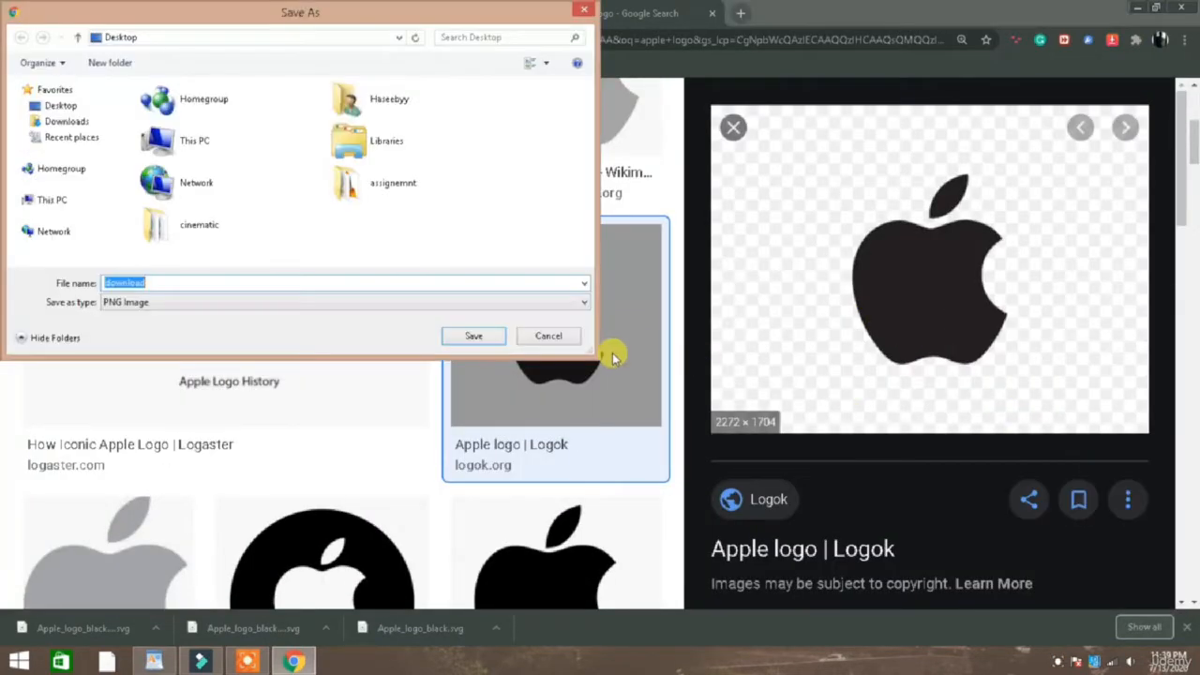
{"action": "left_click", "coordinate": [452, 336]}
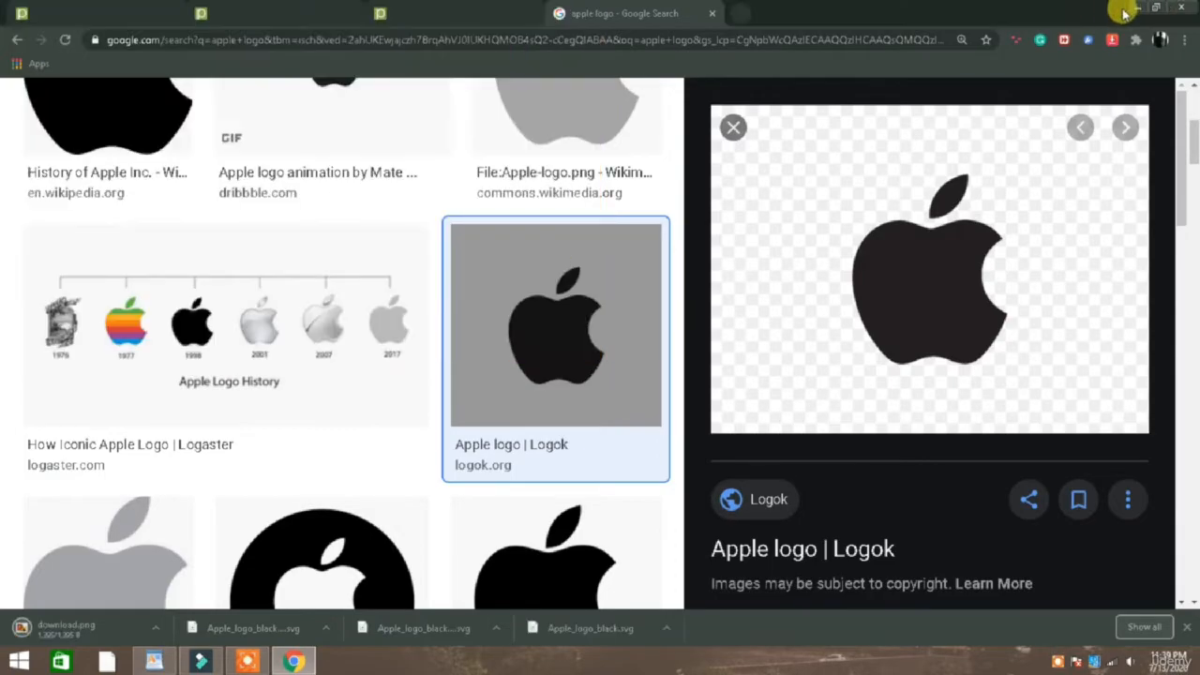
Minimize Chrome and refresh the desktop to locate the saved PNG logo named download.
{"action": "left_click", "coordinate": [1132, 8]}
{"action": "right_click", "coordinate": [234, 312]}
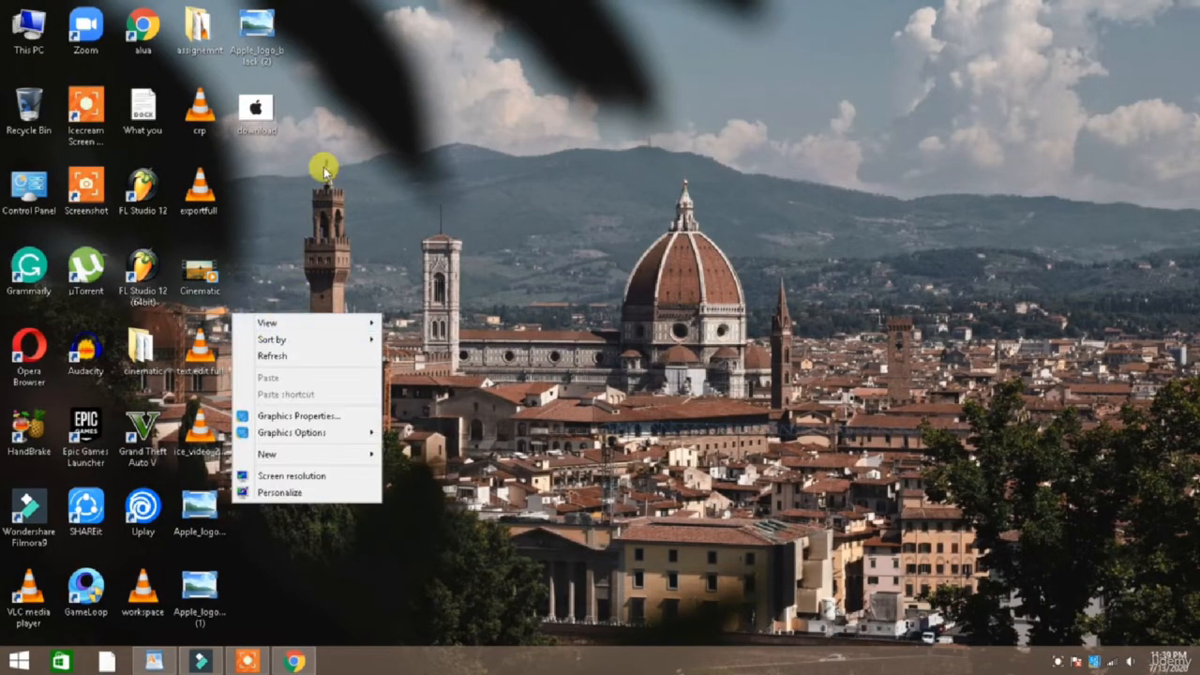
{"action": "left_click", "coordinate": [324, 168]}
{"action": "right_click", "coordinate": [366, 68]}
{"action": "left_click", "coordinate": [410, 111]}
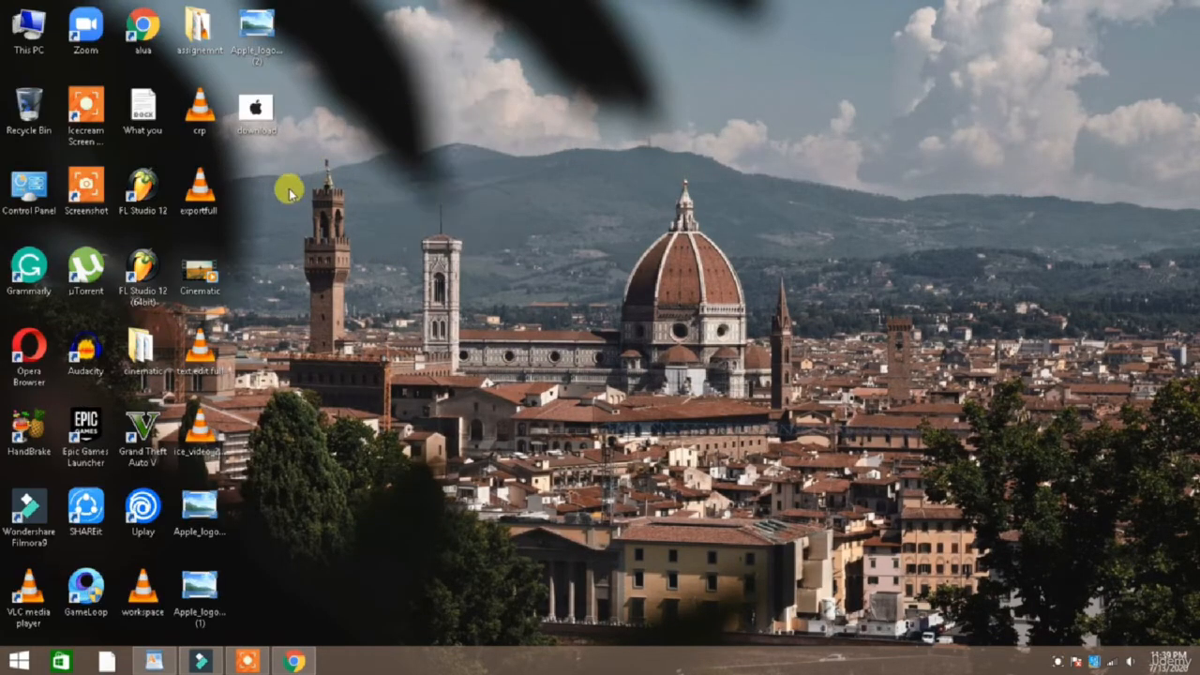
Bring the PNG image download from the desktop into the Filmora9 project media and place it at the start of video track 2.
{"action": "left_click_drag", "start_coordinate": [254, 107], "coordinate": [475, 302]}
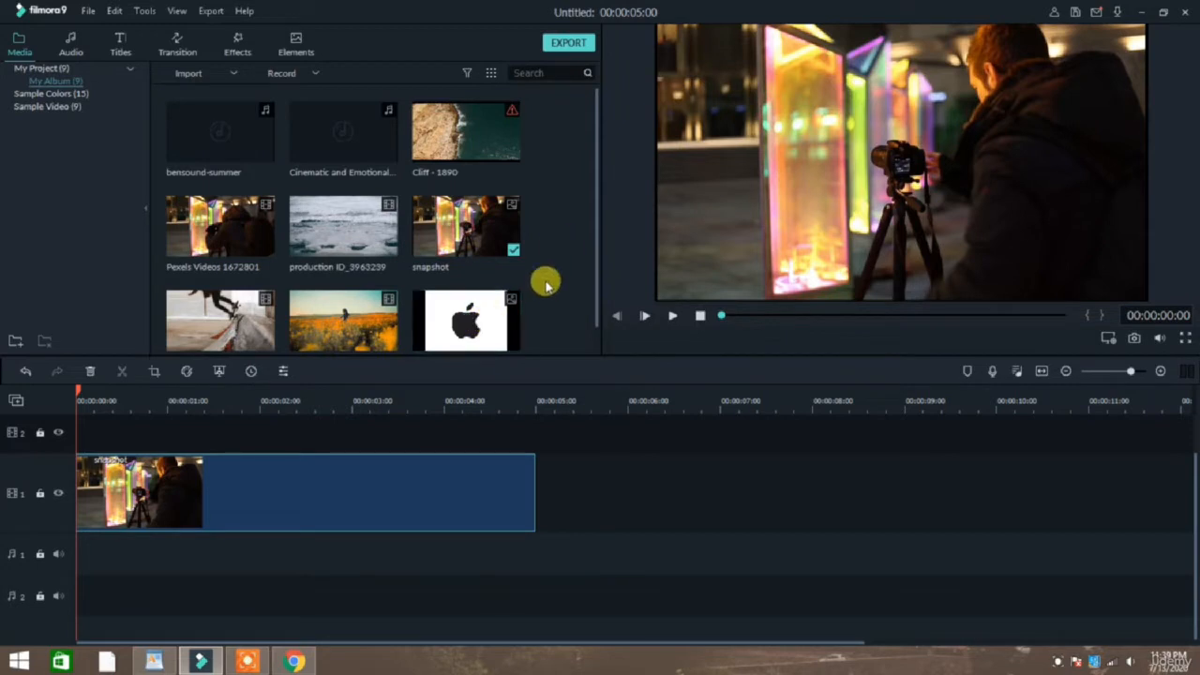
{"action": "mouse_move", "coordinate": [517, 312]}
{"action": "left_click_drag", "start_coordinate": [495, 332], "coordinate": [118, 407]}
Open the logo clip's image settings and shrink the logo to about 15.62% scale in the lower-left corner of the video frame.
{"action": "double_click", "coordinate": [869, 138]}
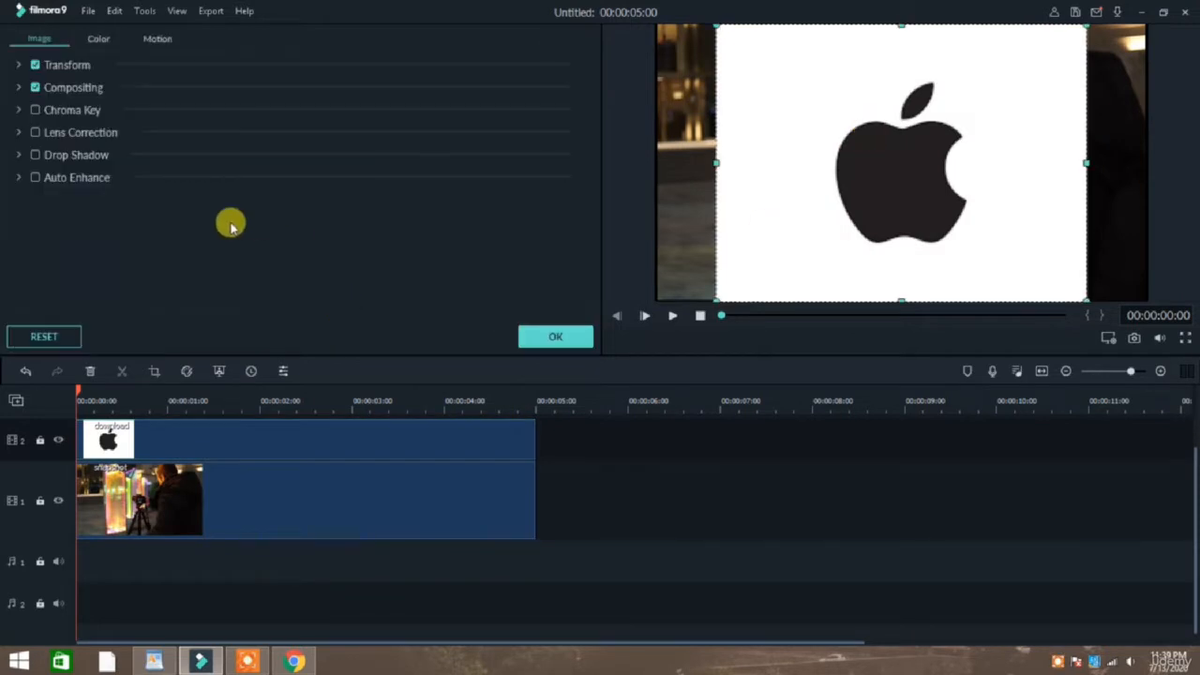
{"action": "left_click_drag", "start_coordinate": [870, 155], "coordinate": [775, 150]}
{"action": "left_click_drag", "start_coordinate": [987, 293], "coordinate": [782, 143]}
{"action": "left_click_drag", "start_coordinate": [762, 79], "coordinate": [845, 202]}
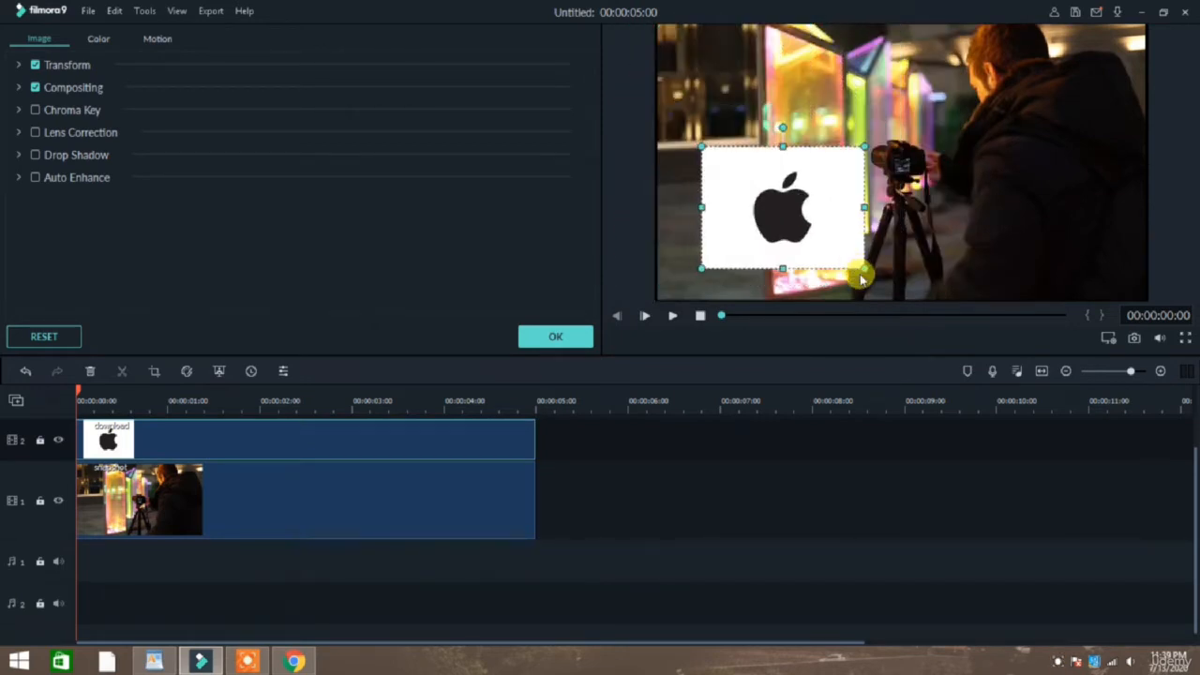
{"action": "left_click_drag", "start_coordinate": [859, 264], "coordinate": [694, 280]}
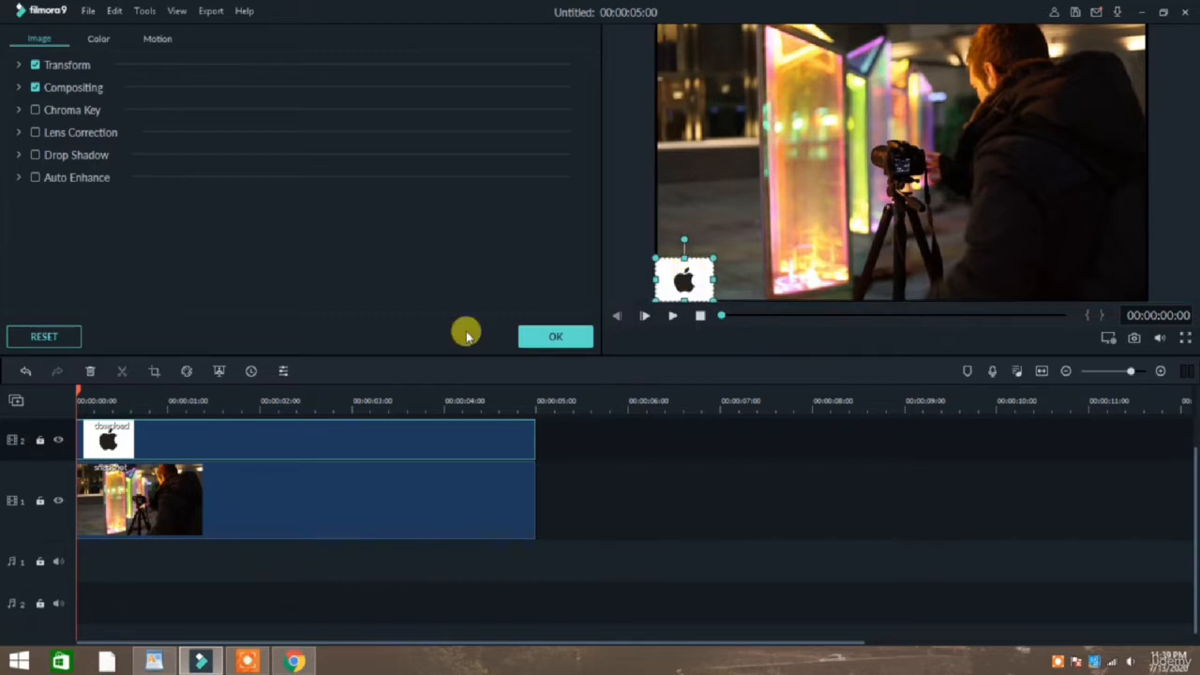
Set the logo's scale to about 13.79% and its drop shadow opacity to 0.
{"action": "left_click", "coordinate": [99, 39]}
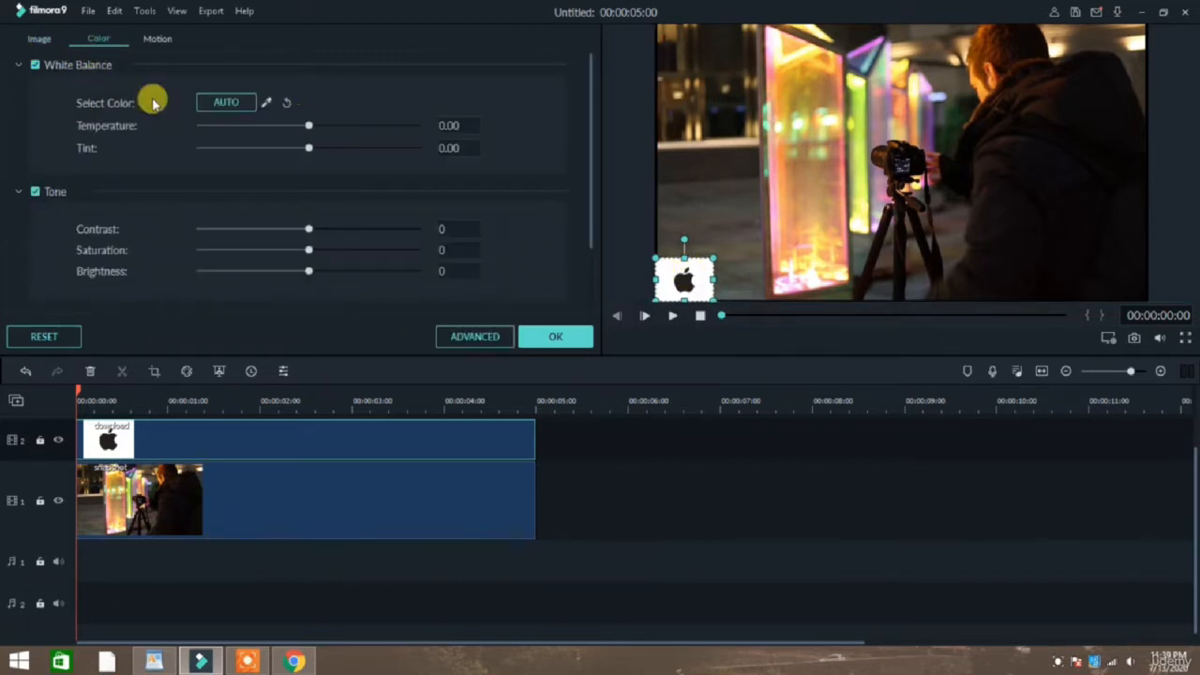
{"action": "left_click", "coordinate": [53, 42]}
{"action": "left_click", "coordinate": [20, 68]}
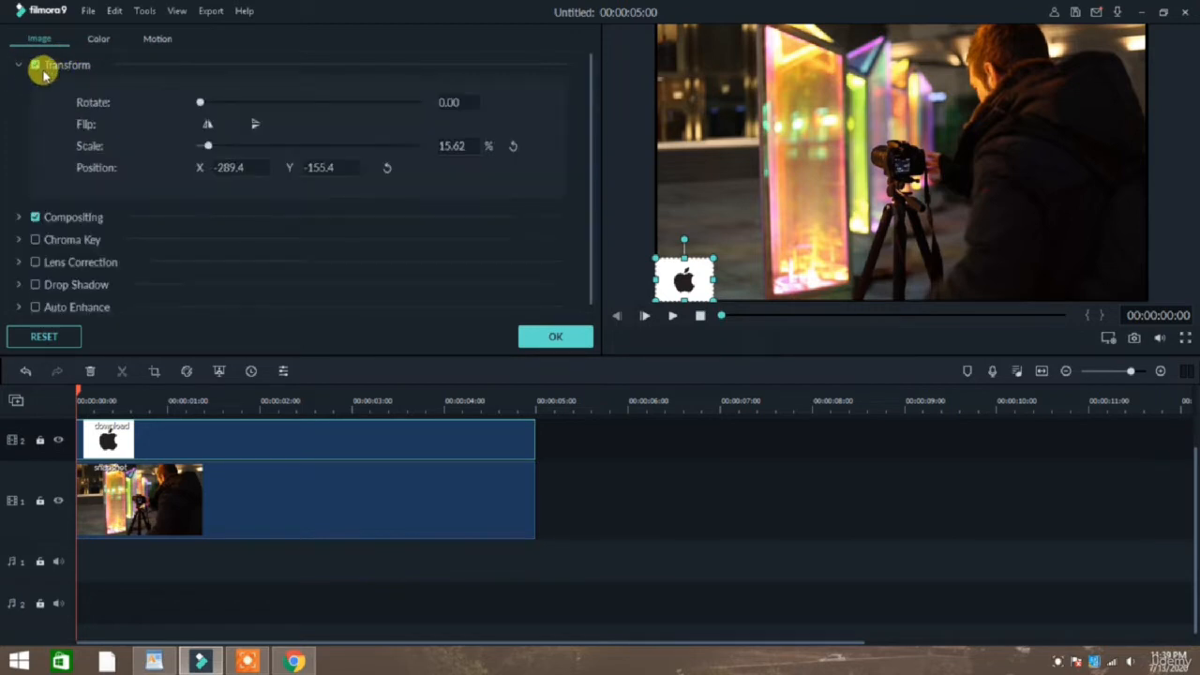
{"action": "left_click_drag", "start_coordinate": [227, 106], "coordinate": [199, 104]}
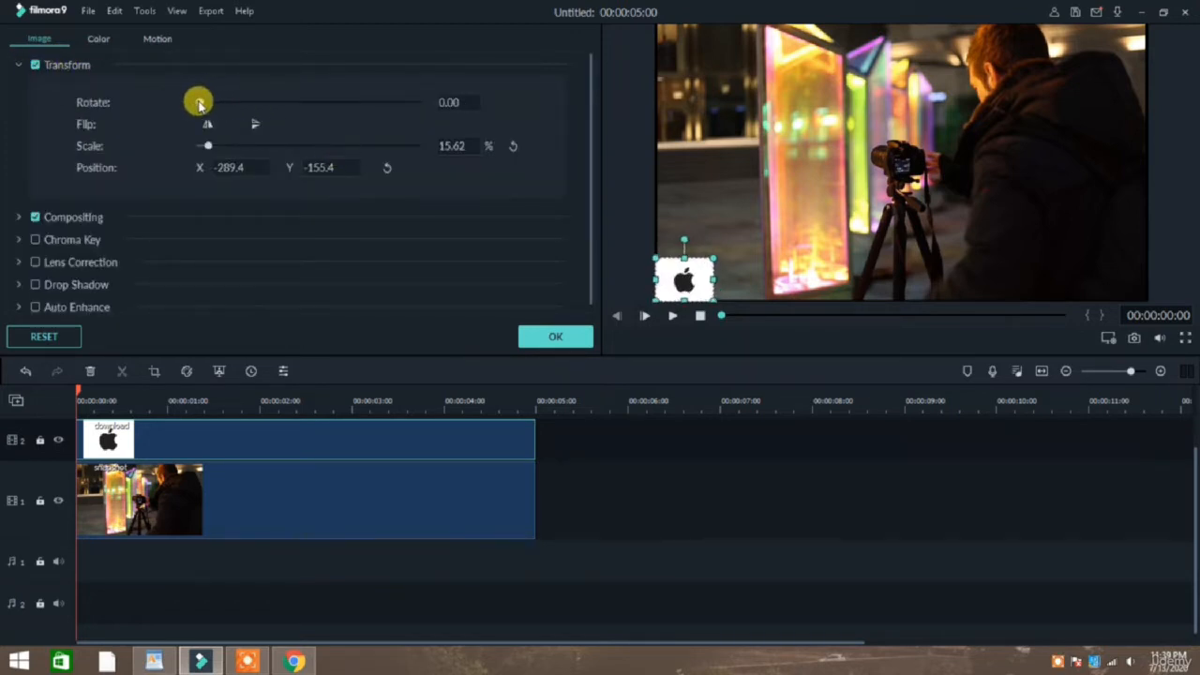
{"action": "left_click_drag", "start_coordinate": [207, 145], "coordinate": [209, 201]}
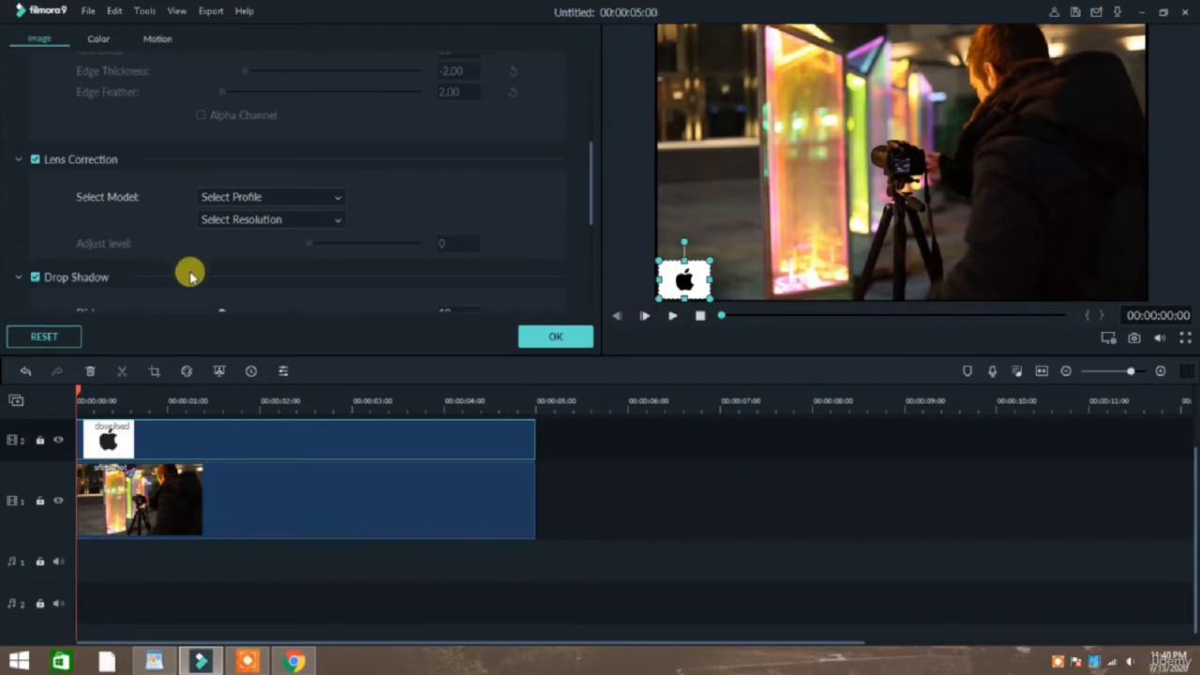
{"action": "left_click_drag", "start_coordinate": [591, 206], "coordinate": [595, 256]}
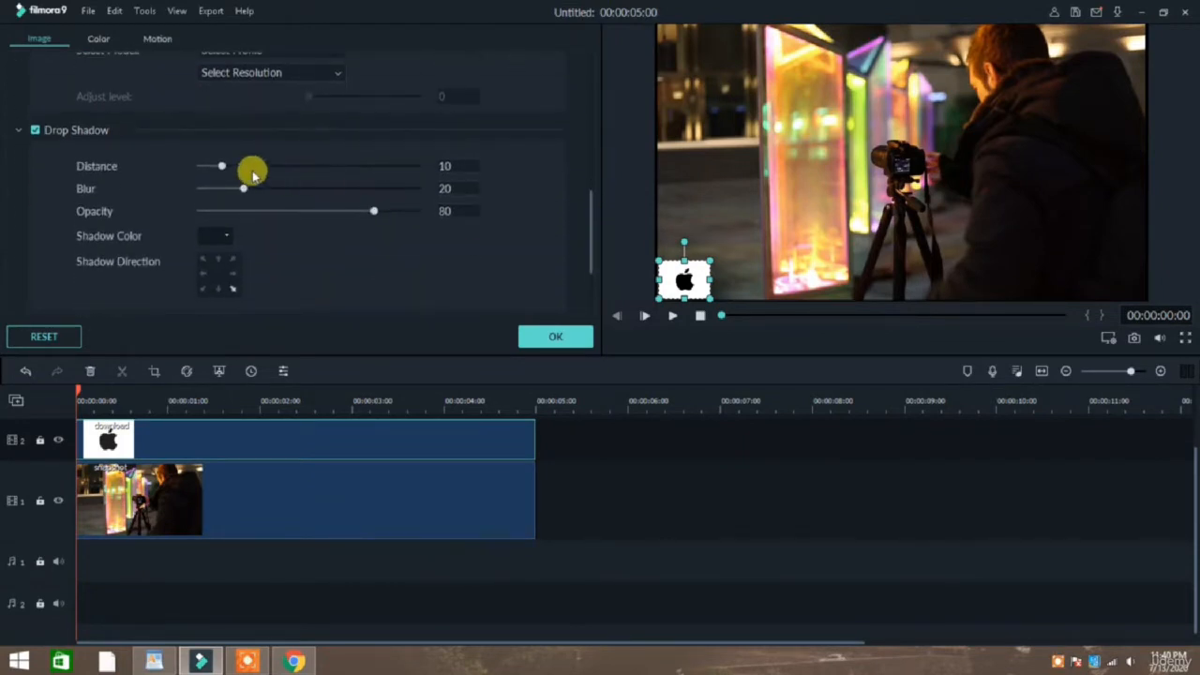
{"action": "left_click_drag", "start_coordinate": [319, 211], "coordinate": [25, 287]}
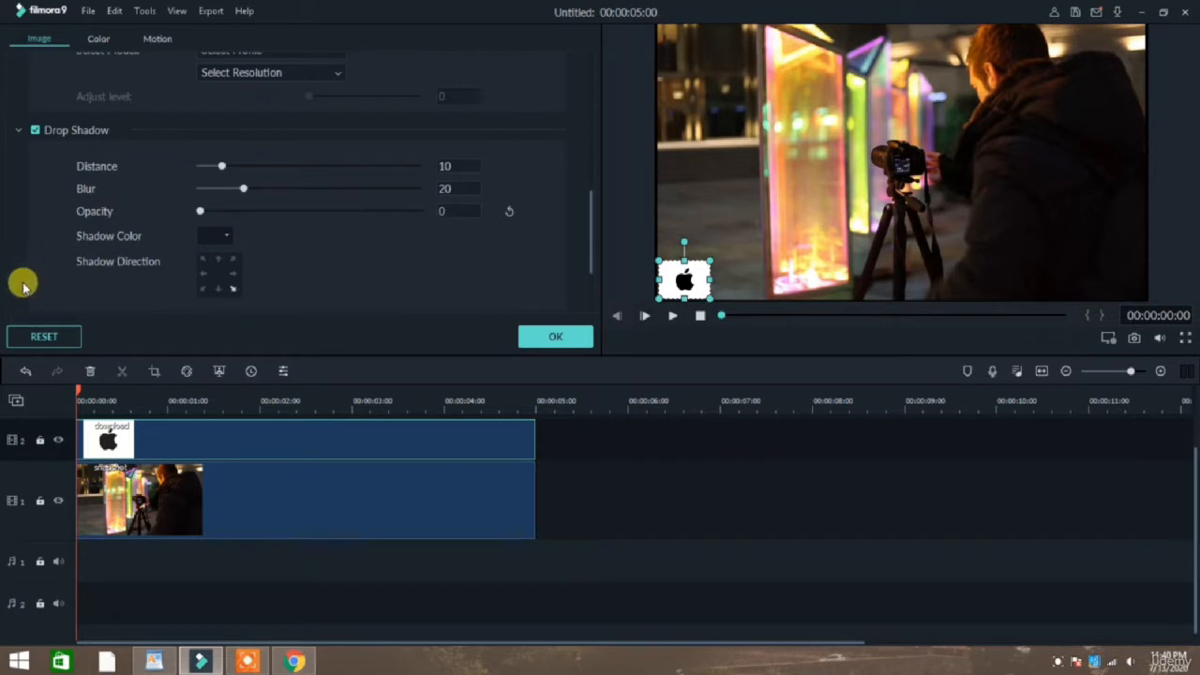
Set the logo's blending mode to Multiply and move it closer to the frame's lower-left corner, at about X -296.0, Y -159.1.
{"action": "scroll", "coordinate": [242, 230], "scroll_direction": "up", "scroll_amount": 10}
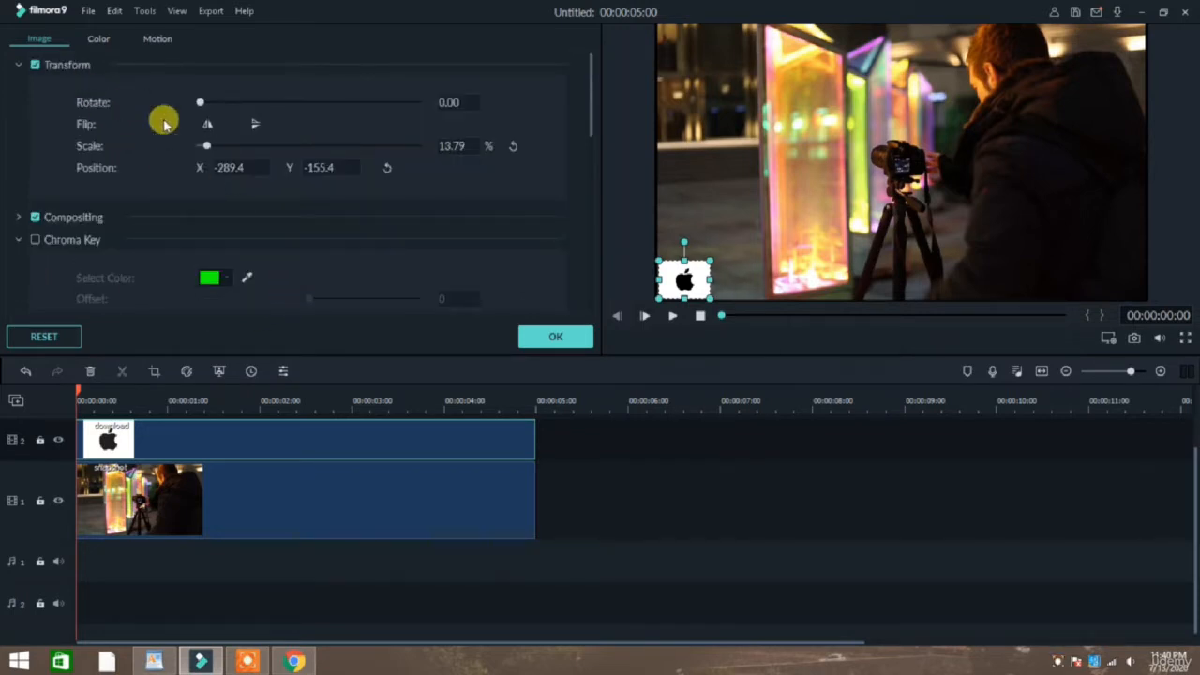
{"action": "left_click", "coordinate": [18, 220]}
{"action": "left_click_drag", "start_coordinate": [339, 272], "coordinate": [488, 259]}
{"action": "left_click", "coordinate": [330, 257]}
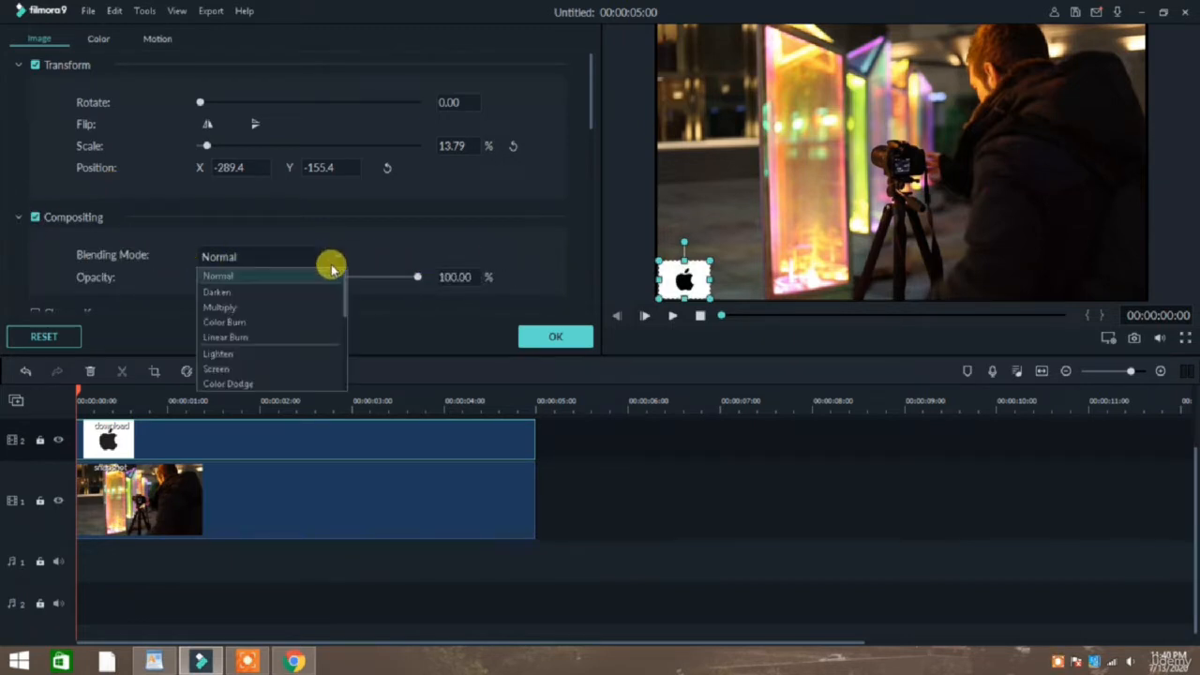
{"action": "left_click", "coordinate": [419, 240]}
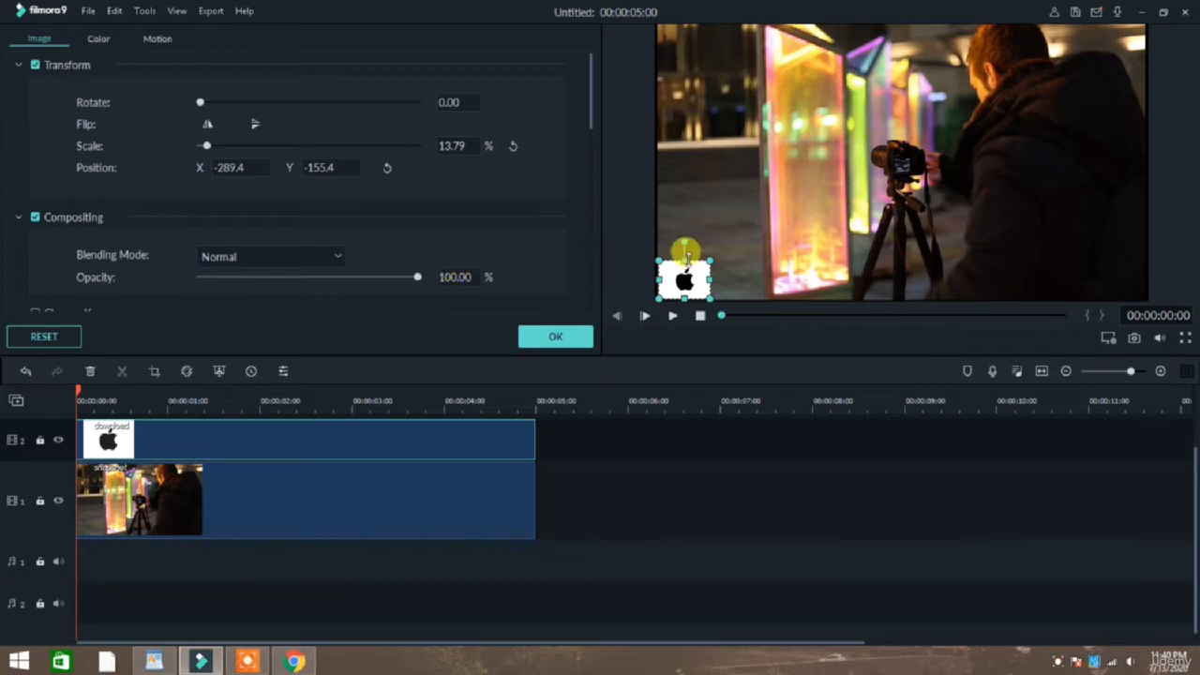
{"action": "left_click", "coordinate": [271, 256]}
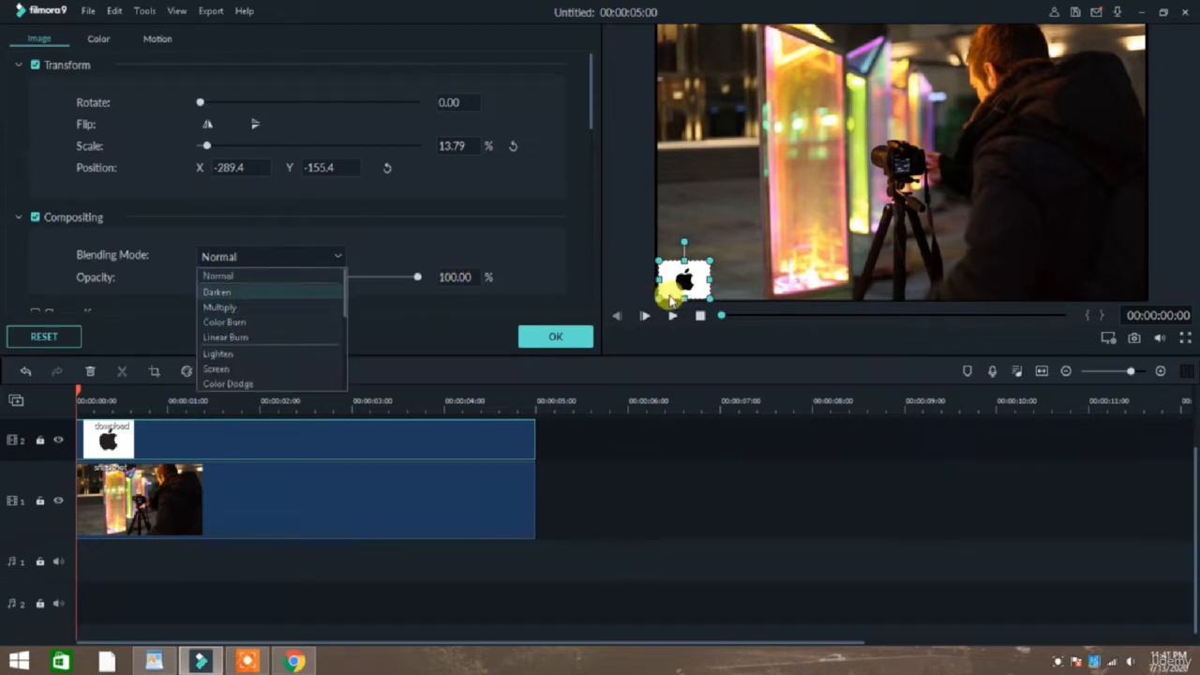
{"action": "left_click", "coordinate": [687, 292]}
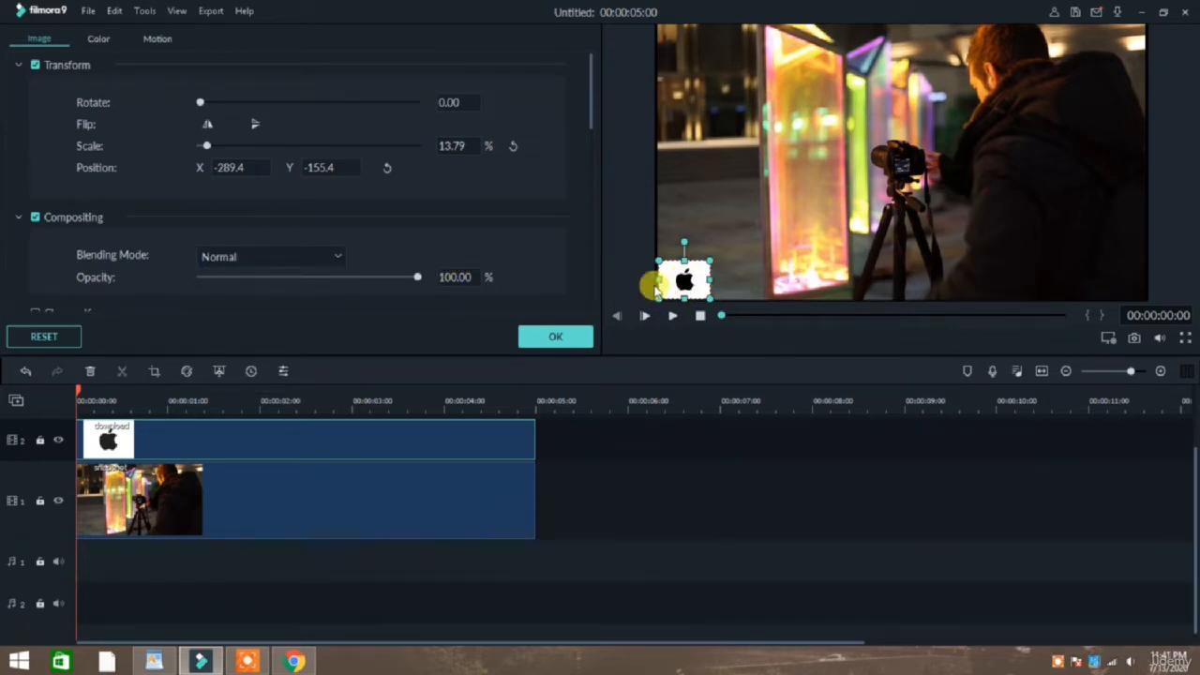
{"action": "left_click", "coordinate": [327, 253]}
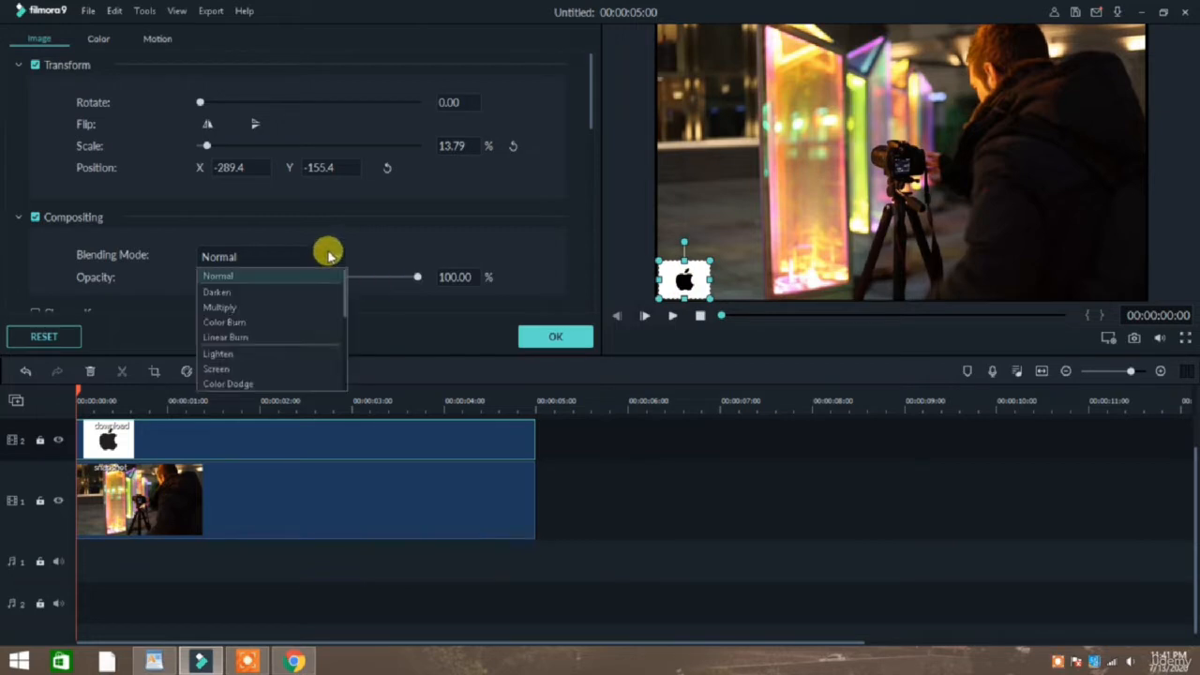
{"action": "left_click", "coordinate": [268, 308]}
{"action": "left_click", "coordinate": [277, 264]}
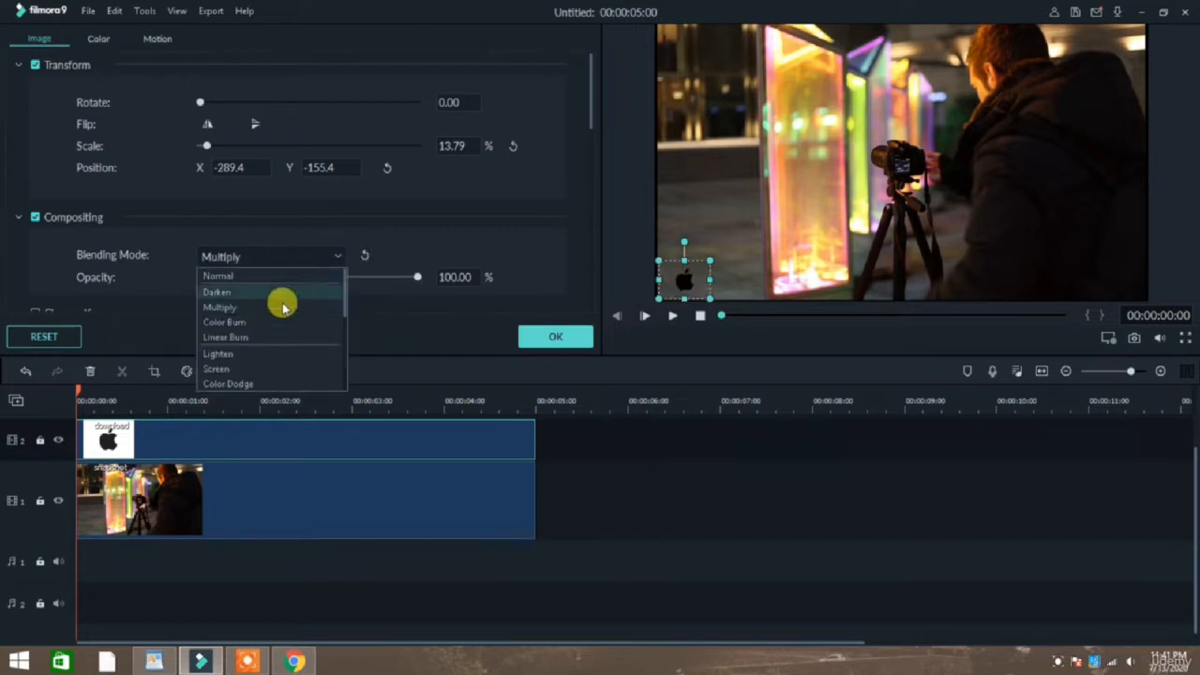
{"action": "left_click", "coordinate": [441, 227]}
{"action": "mouse_move", "coordinate": [699, 282]}
{"action": "left_mouse_down"}
{"action": "mouse_move", "coordinate": [722, 273]}
{"action": "mouse_move", "coordinate": [680, 279]}
{"action": "left_mouse_up"}
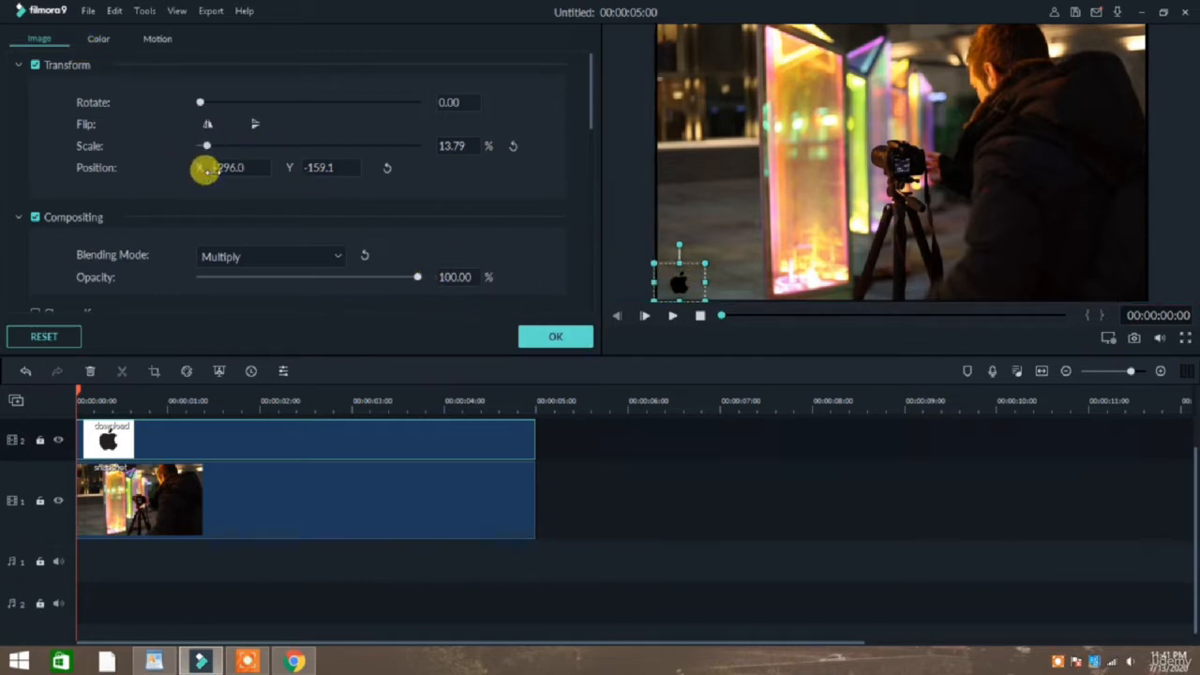
Review the logo's Transform, Compositing and Drop Shadow settings.
{"action": "scroll", "coordinate": [205, 169], "scroll_direction": "down", "scroll_amount": 5}
{"action": "scroll", "coordinate": [413, 272], "scroll_direction": "down", "scroll_amount": 4}
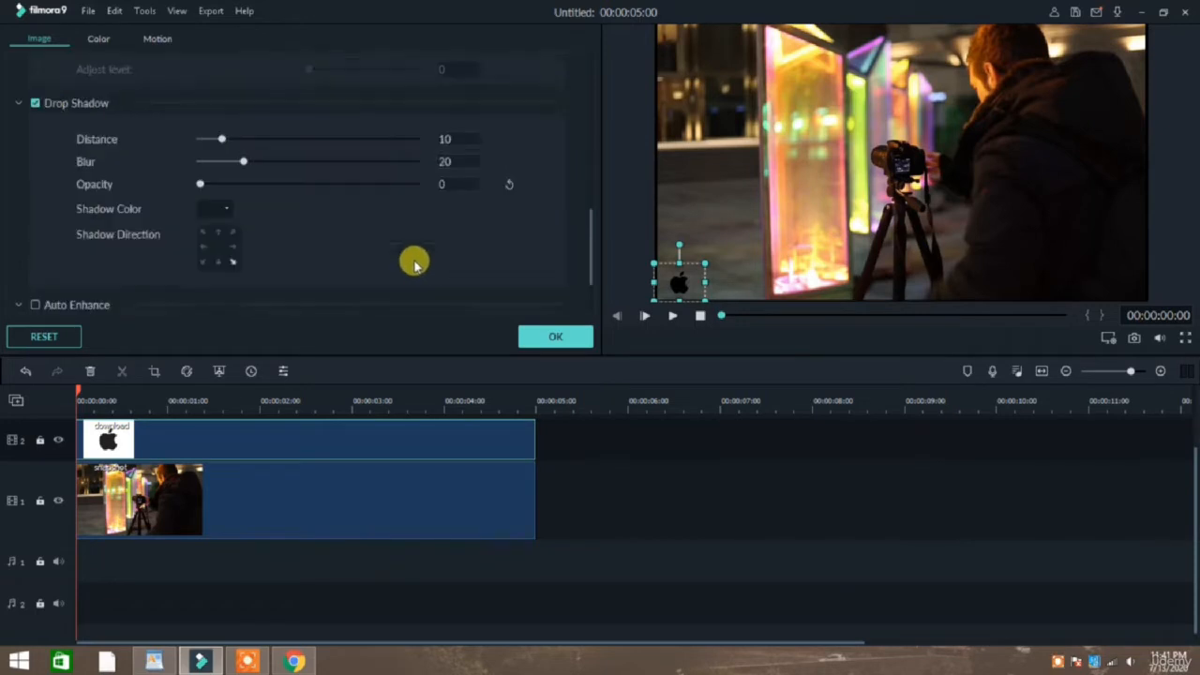
{"action": "scroll", "coordinate": [254, 281], "scroll_direction": "up", "scroll_amount": 10}
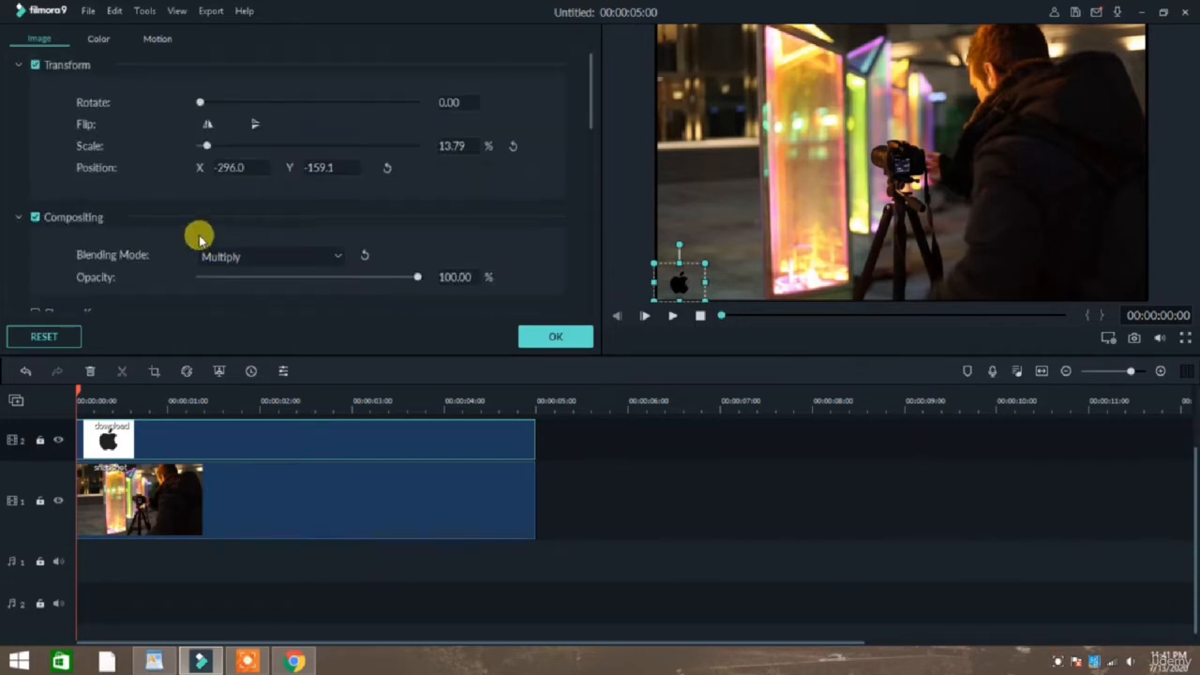
{"action": "left_click", "coordinate": [19, 68]}
{"action": "left_click", "coordinate": [15, 62]}
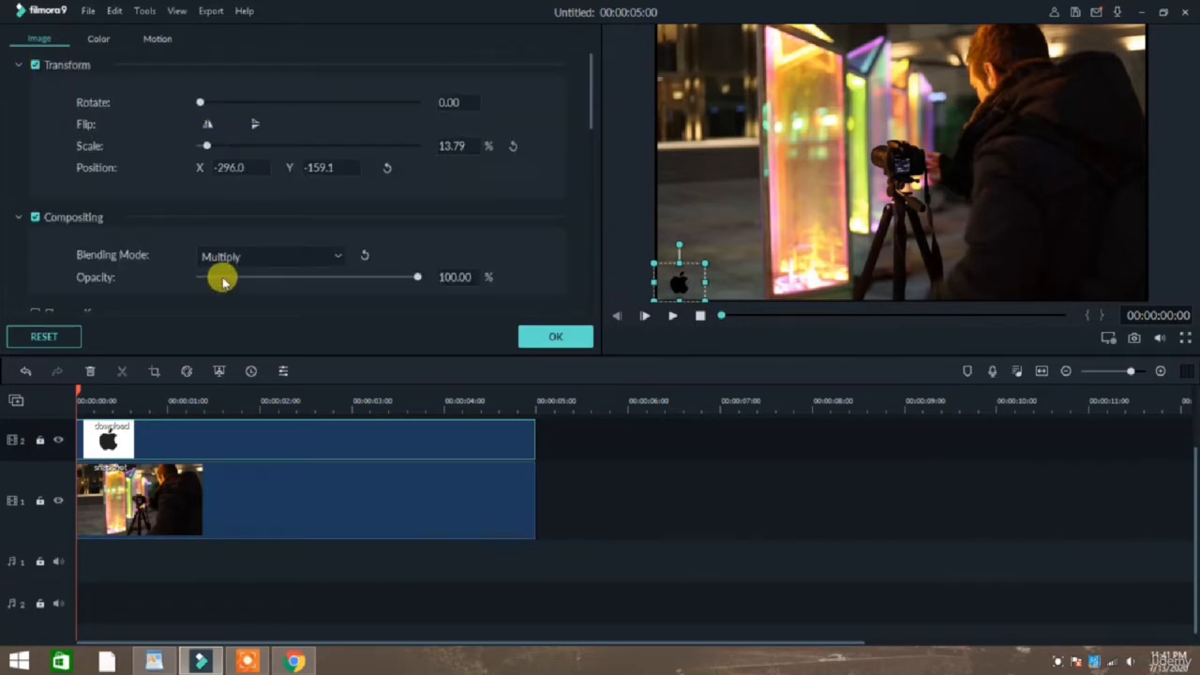
{"action": "scroll", "coordinate": [223, 281], "scroll_direction": "down", "scroll_amount": 5}
{"action": "scroll", "coordinate": [54, 226], "scroll_direction": "up", "scroll_amount": 5}
{"action": "left_click", "coordinate": [22, 218]}
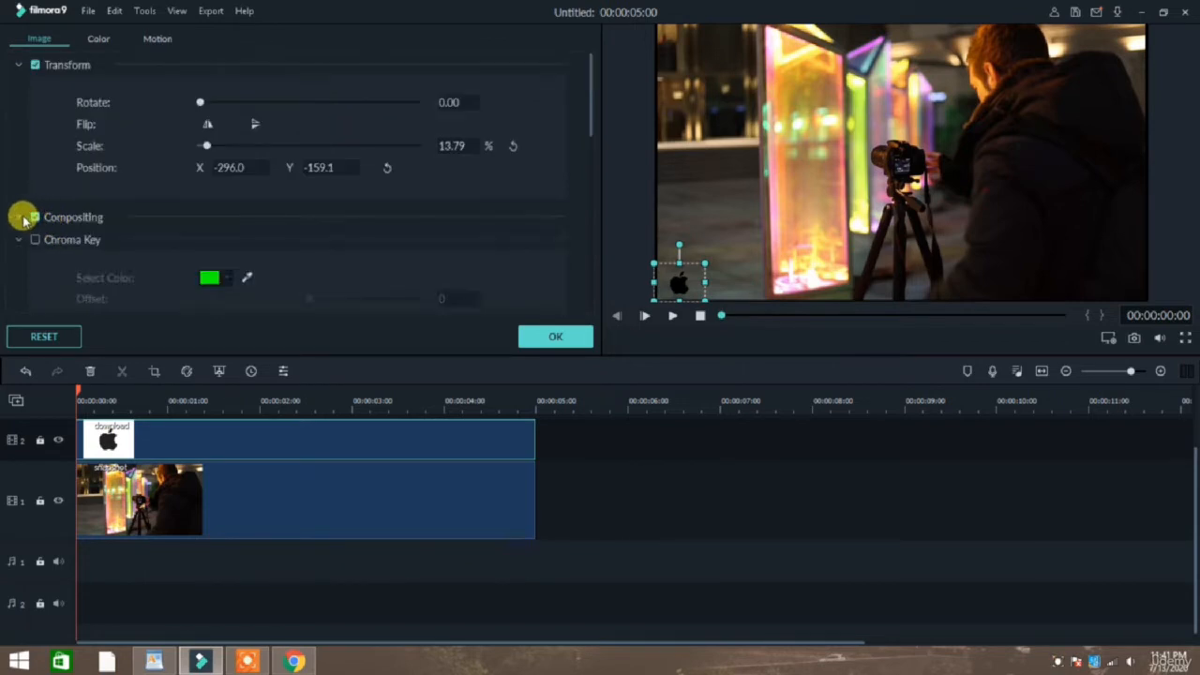
Set the logo's contrast, saturation and brightness to 100 and its white balance temperature to -0.02, and apply the settings.
{"action": "left_click", "coordinate": [98, 40]}
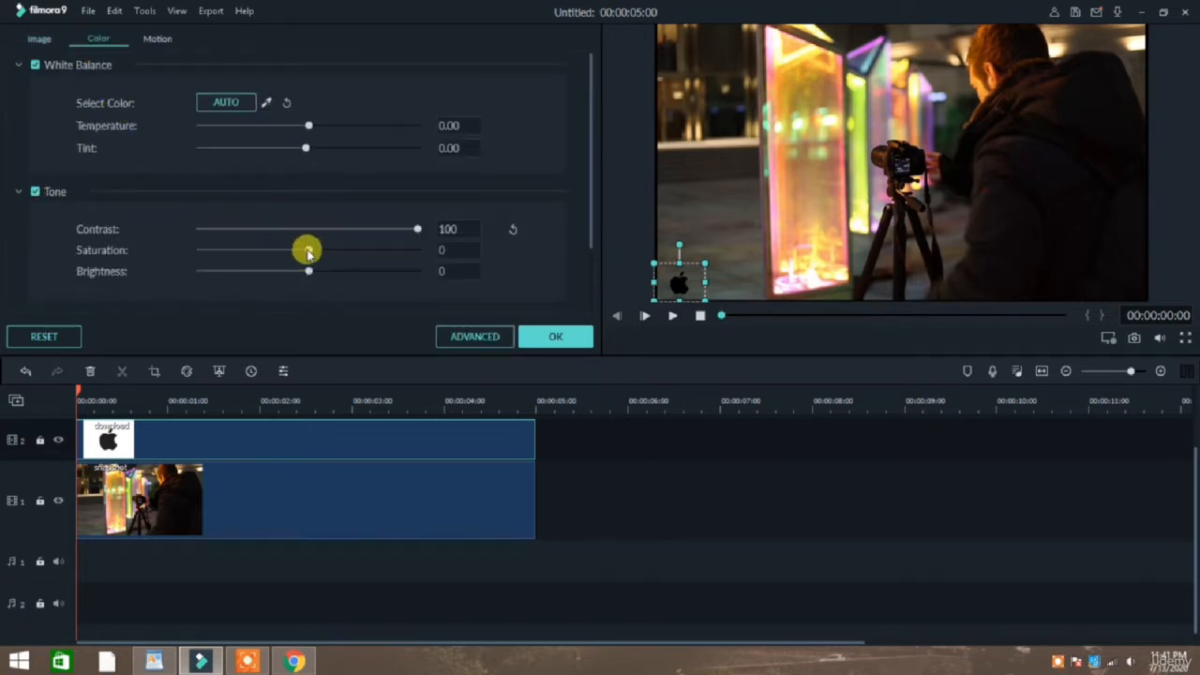
{"action": "left_click_drag", "start_coordinate": [308, 251], "coordinate": [469, 261]}
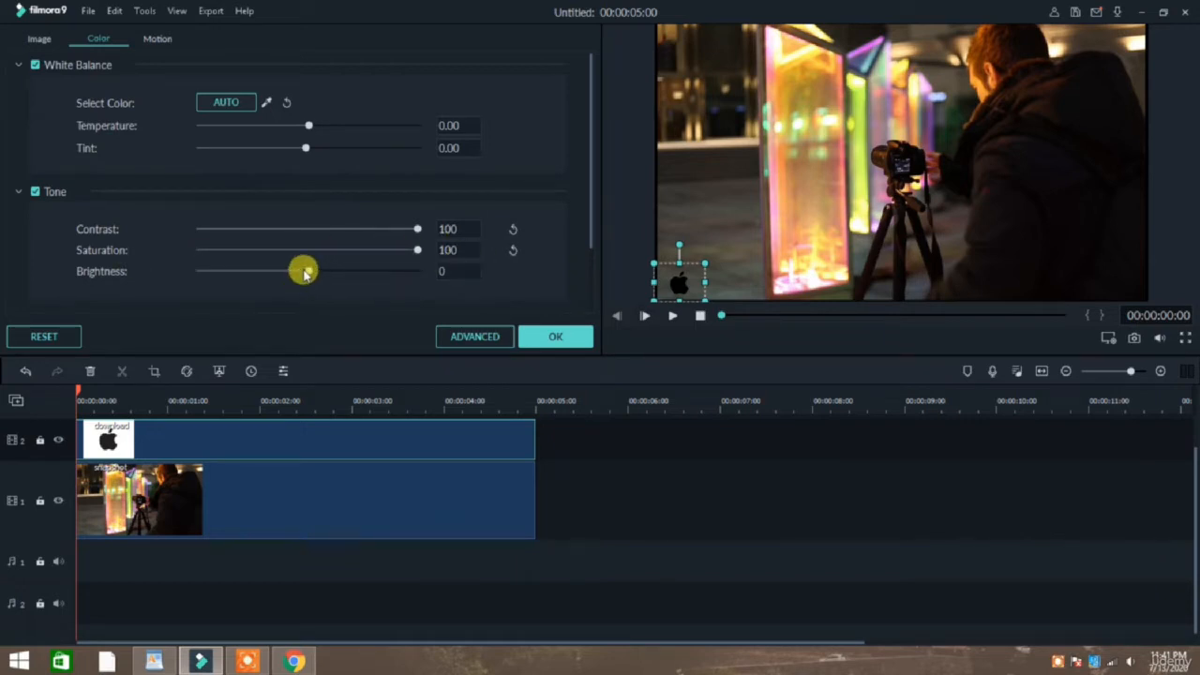
{"action": "left_click_drag", "start_coordinate": [305, 272], "coordinate": [484, 270]}
{"action": "scroll", "coordinate": [265, 205], "scroll_direction": "down", "scroll_amount": 2}
{"action": "scroll", "coordinate": [266, 246], "scroll_direction": "up", "scroll_amount": 2}
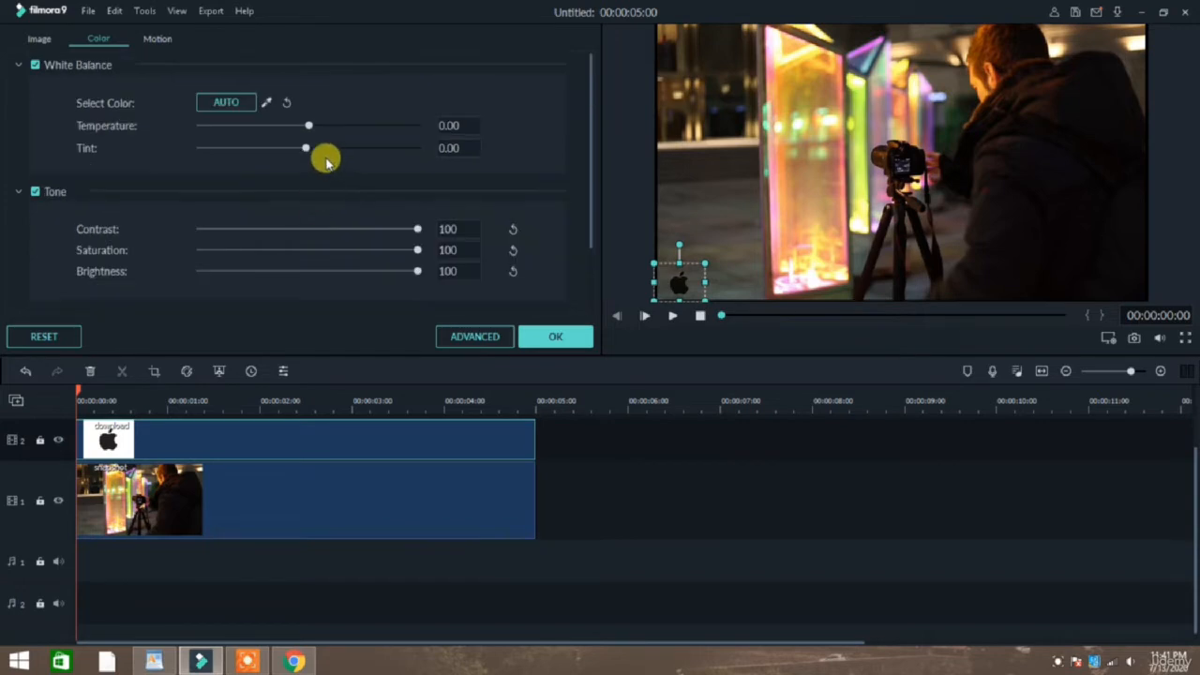
{"action": "mouse_move", "coordinate": [309, 125]}
{"action": "left_mouse_down"}
{"action": "mouse_move", "coordinate": [343, 121]}
{"action": "mouse_move", "coordinate": [234, 121]}
{"action": "mouse_move", "coordinate": [312, 133]}
{"action": "left_mouse_up"}
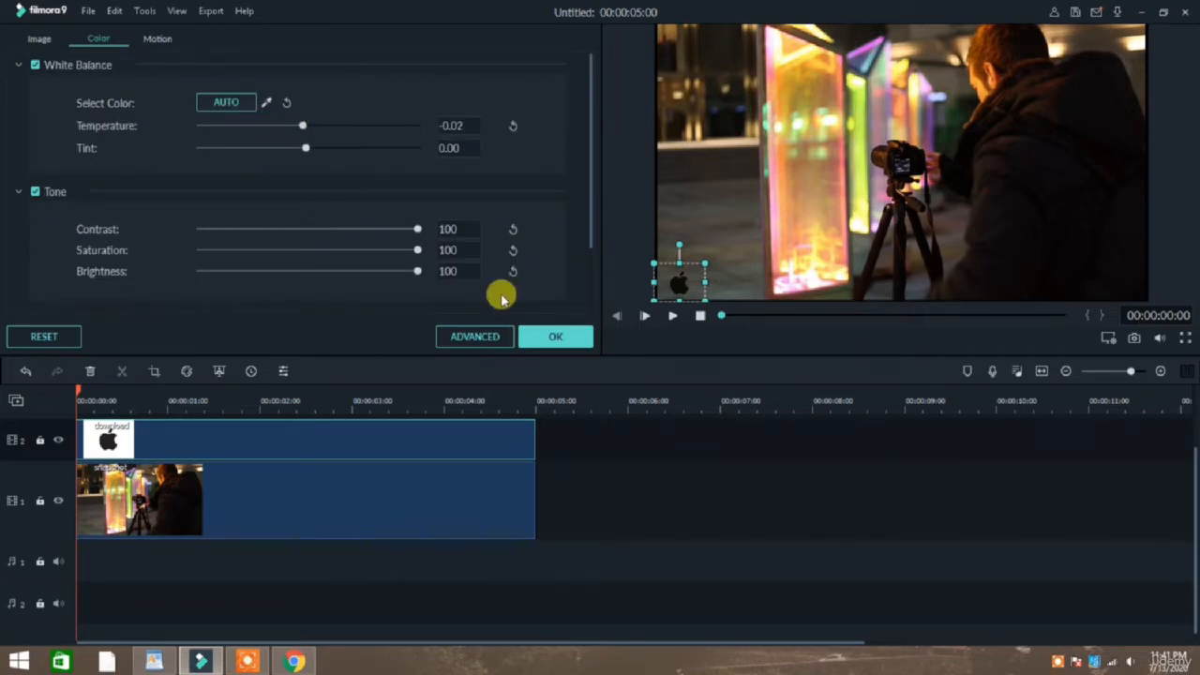
{"action": "left_click", "coordinate": [573, 336]}
Play the project full screen to check the logo over the snapshot, and return to the editor.
{"action": "left_click", "coordinate": [791, 227]}
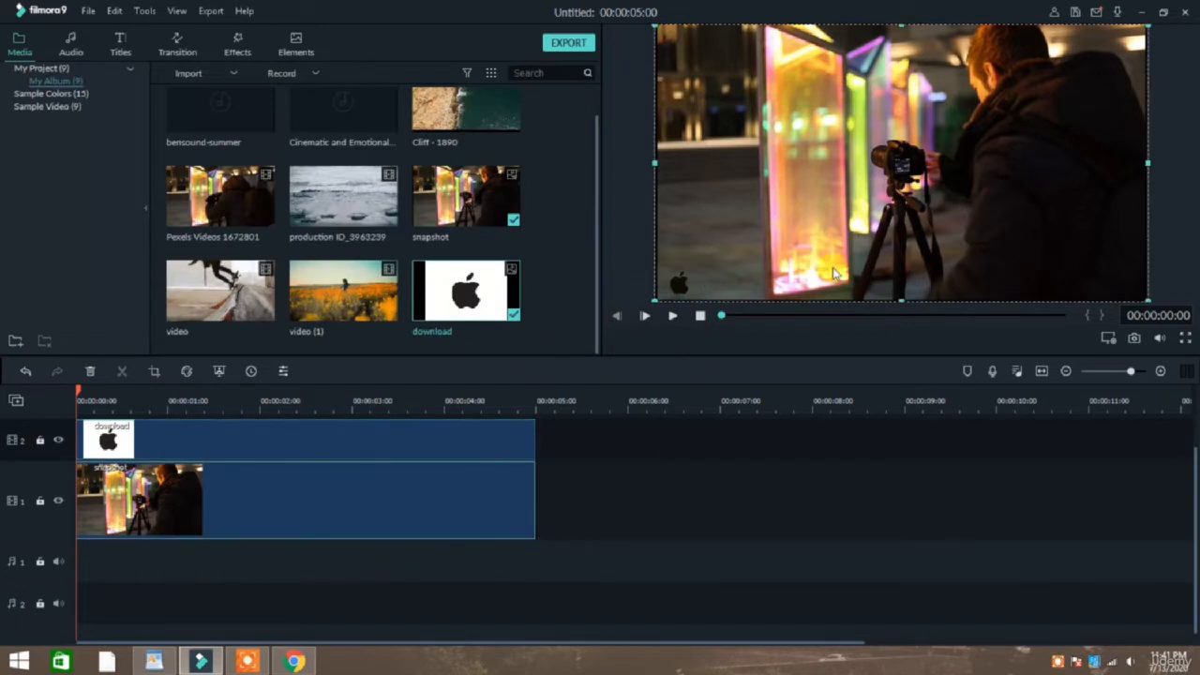
{"action": "left_click", "coordinate": [676, 280]}
{"action": "left_click", "coordinate": [828, 226]}
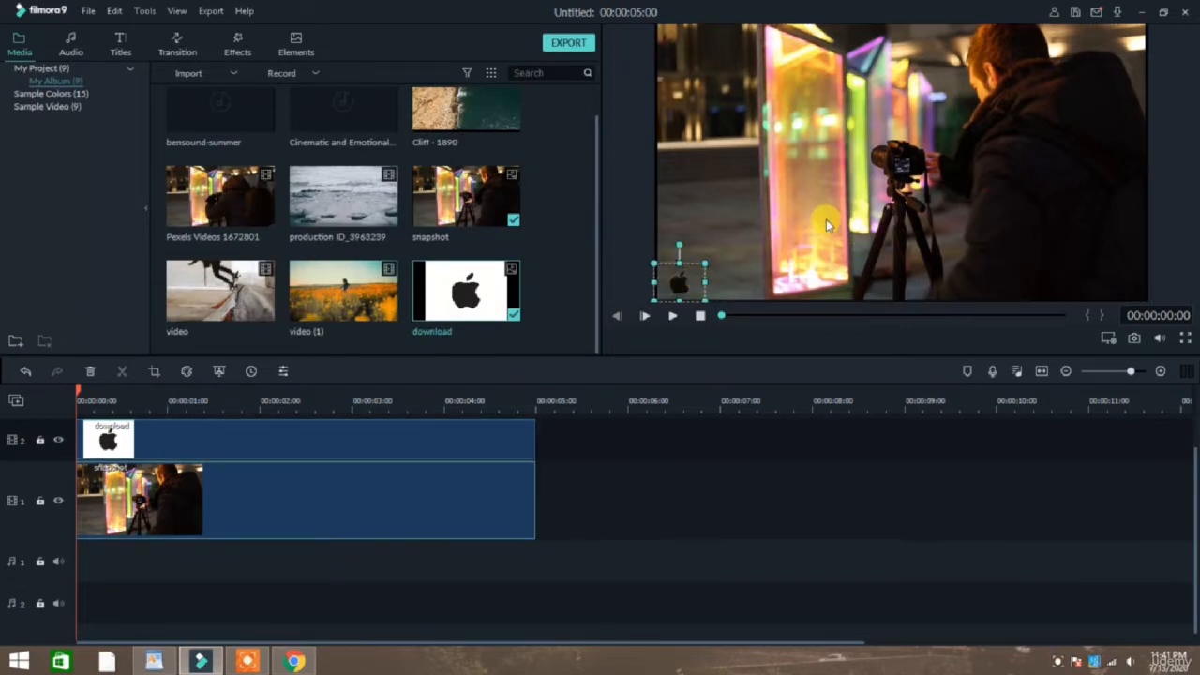
{"action": "left_click", "coordinate": [1185, 341]}
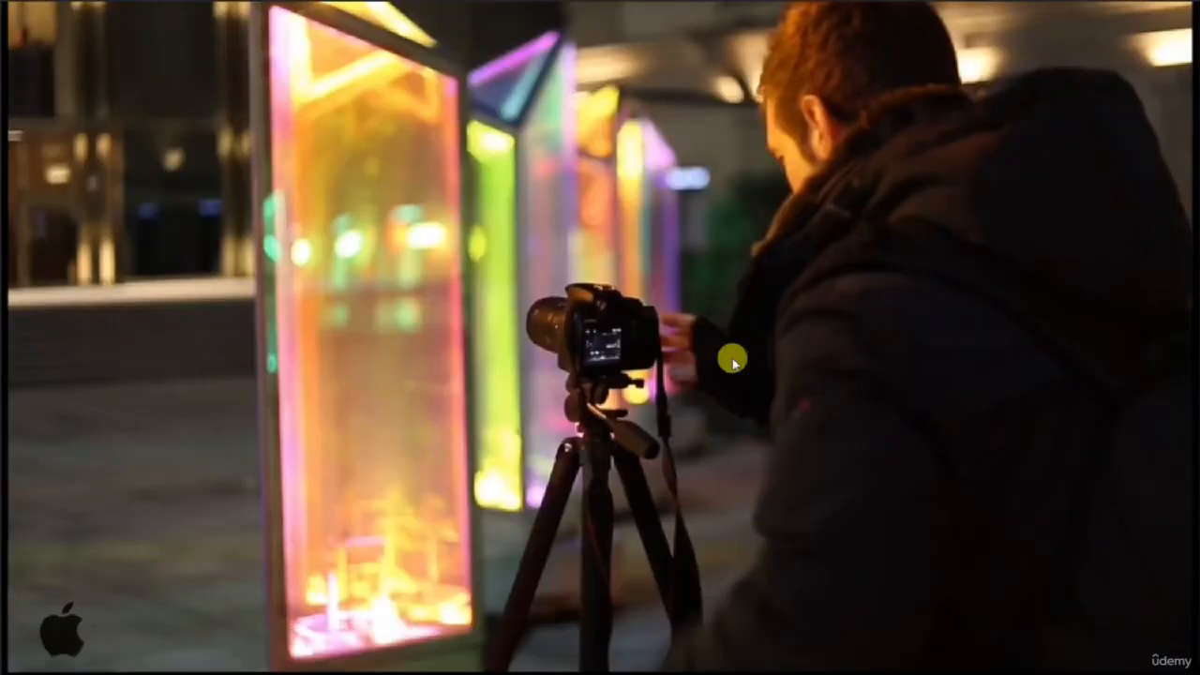
{"action": "mouse_move", "coordinate": [78, 643]}
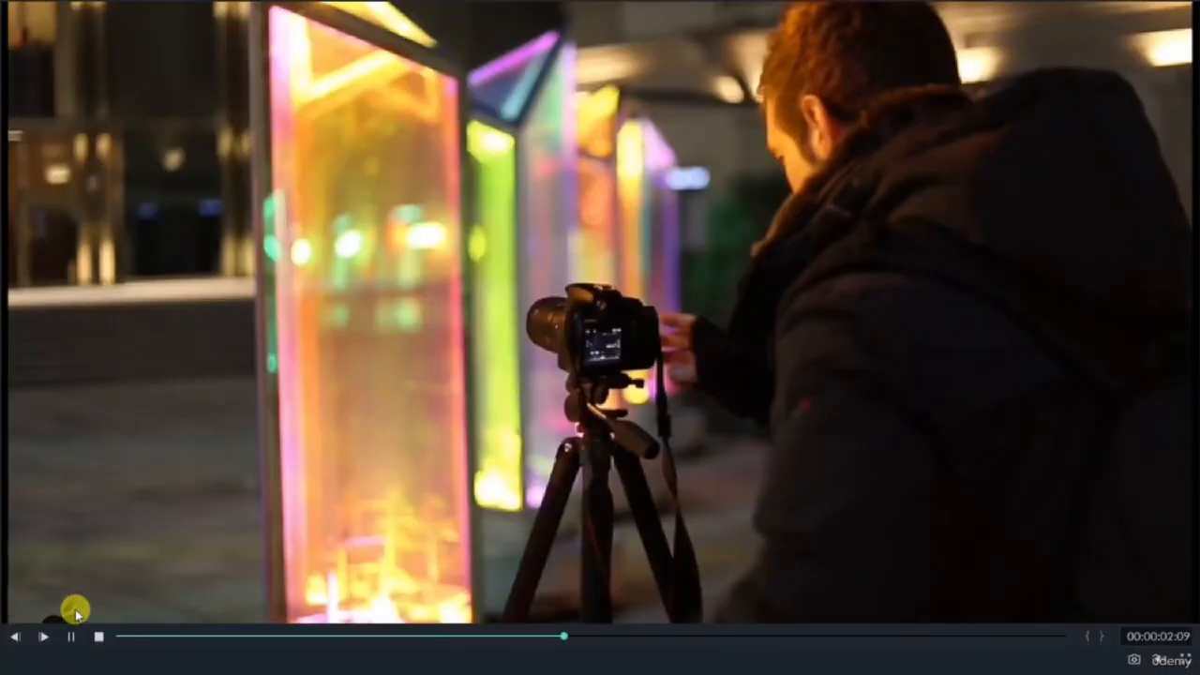
{"action": "key", "text": "Escape"}
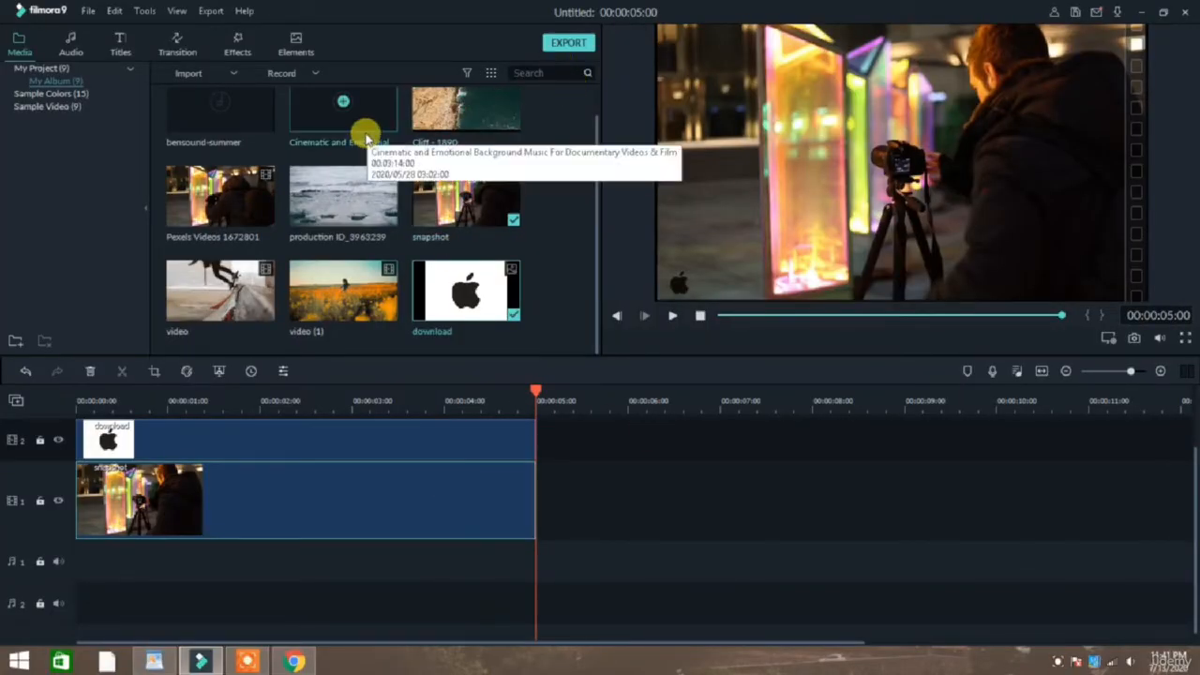
Browse the full library of built-in elements, from emoji and hand-drawn to pet and tutorial ones.
{"action": "left_click", "coordinate": [294, 45]}
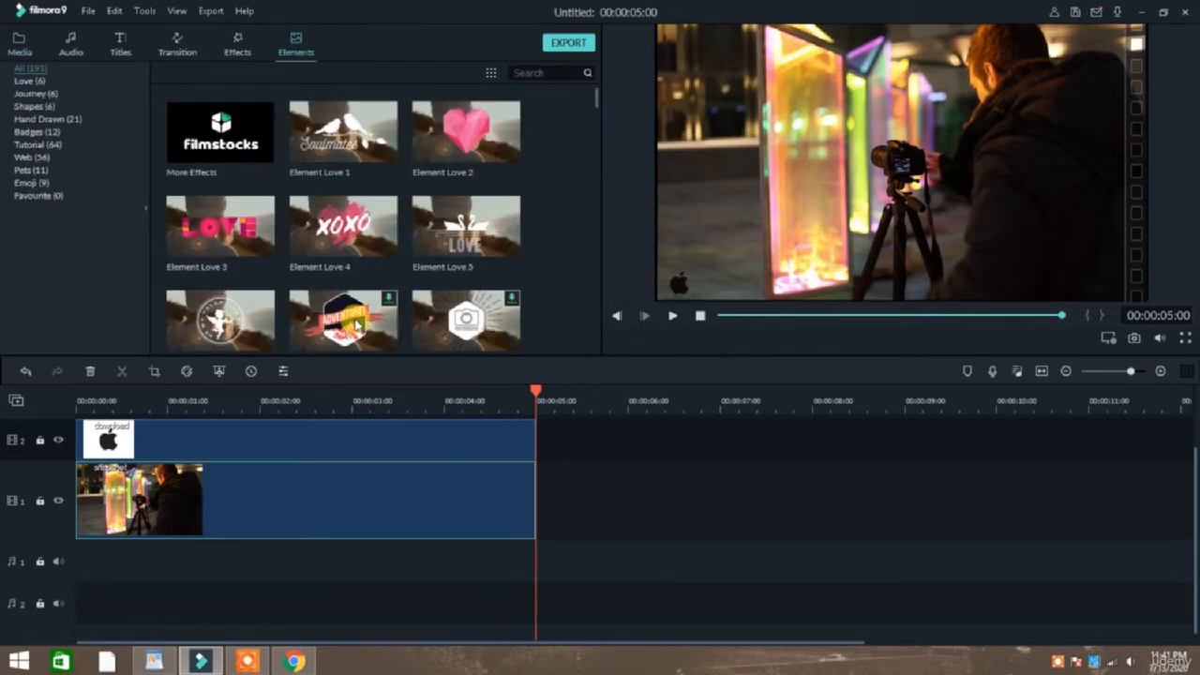
{"action": "scroll", "coordinate": [397, 241], "scroll_direction": "down", "scroll_amount": 10}
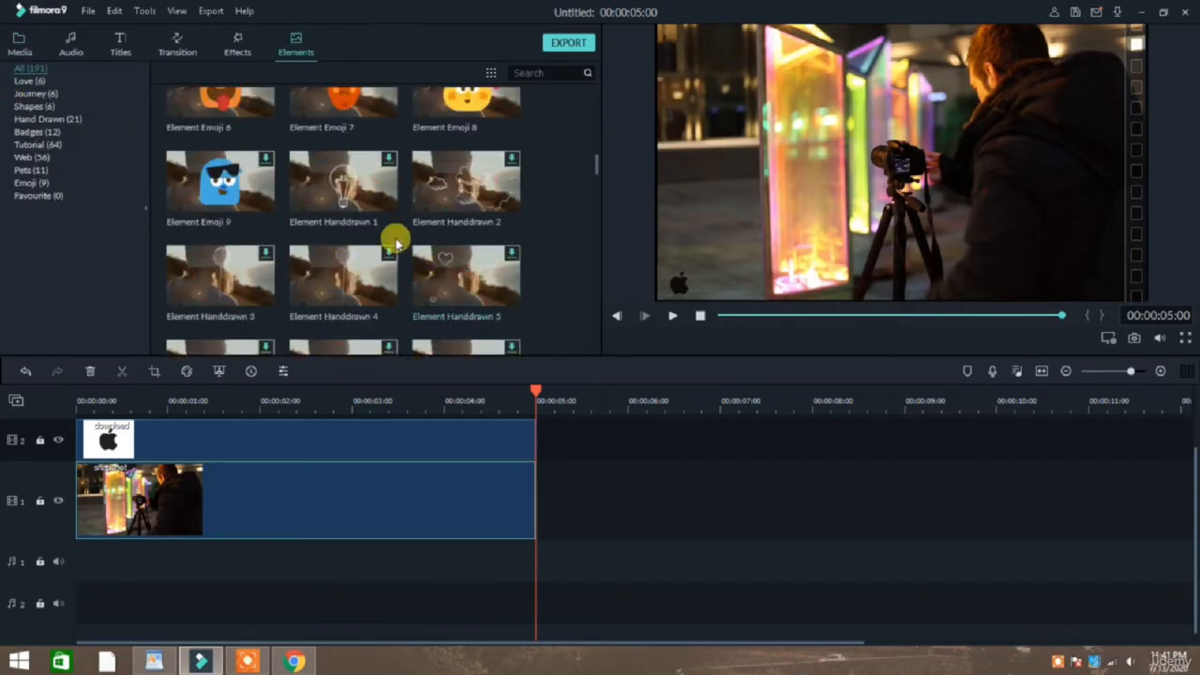
{"action": "scroll", "coordinate": [397, 235], "scroll_direction": "up", "scroll_amount": 10}
{"action": "scroll", "coordinate": [396, 161], "scroll_direction": "down", "scroll_amount": 15}
{"action": "scroll", "coordinate": [394, 174], "scroll_direction": "down", "scroll_amount": 15}
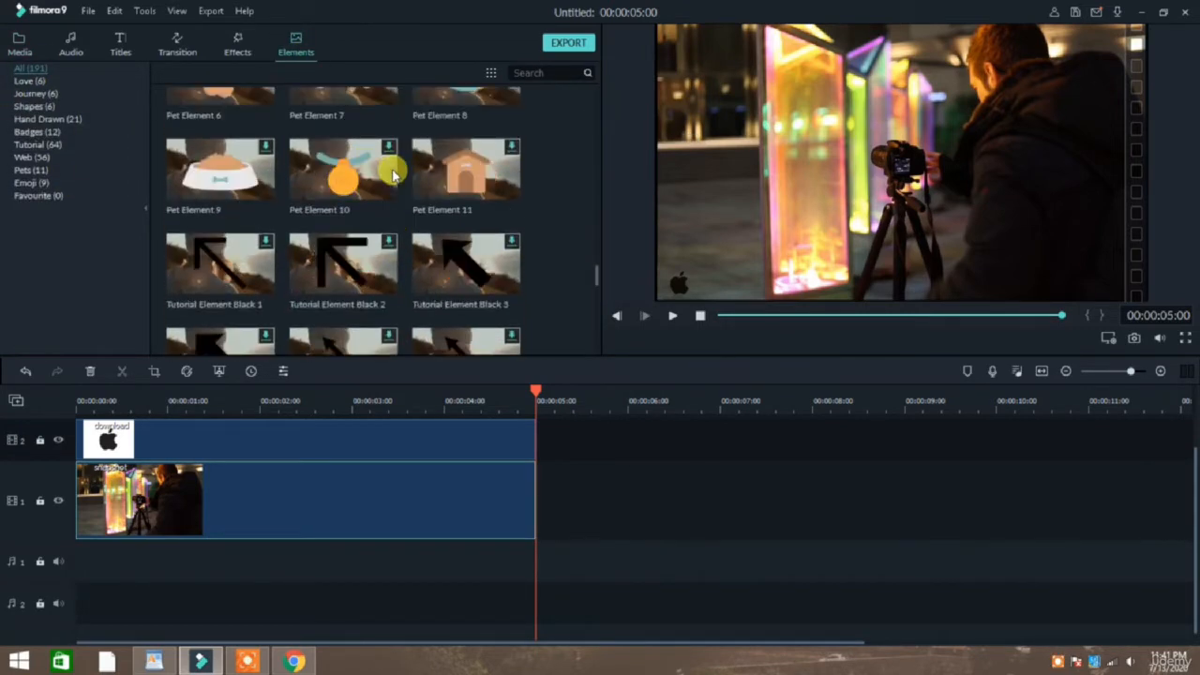
{"action": "scroll", "coordinate": [426, 251], "scroll_direction": "up", "scroll_amount": 20}
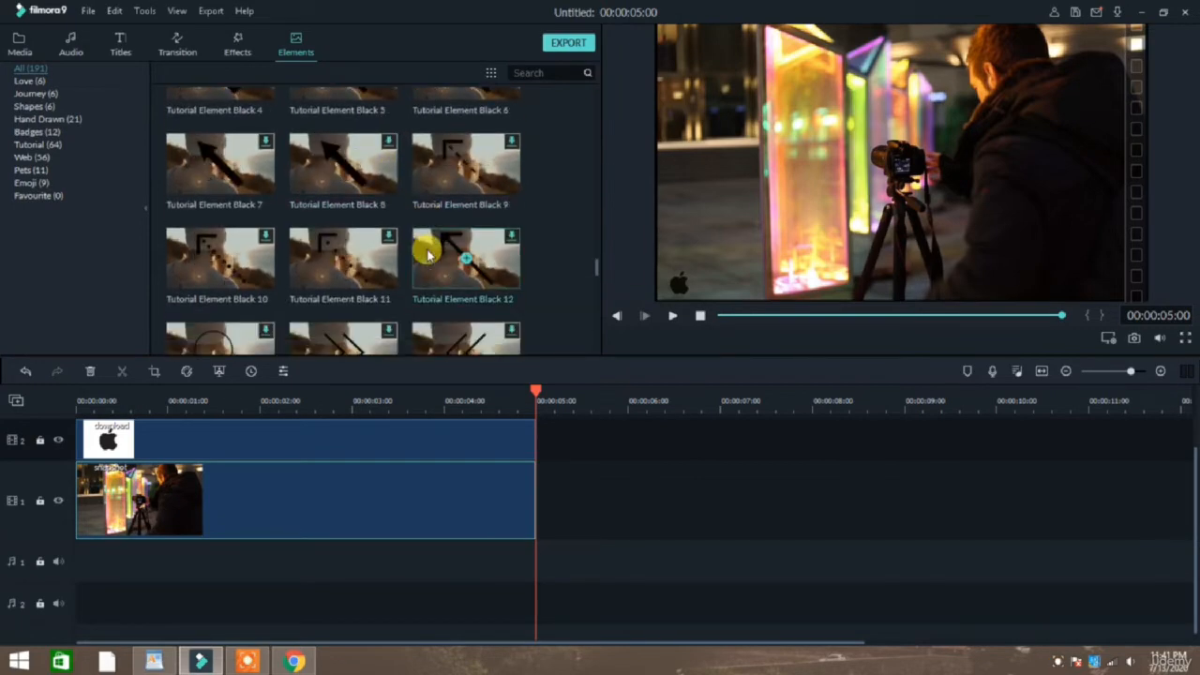
Add Pet Element 5 to a new track above the Apple logo, starting at the beginning of the timeline.
{"action": "scroll", "coordinate": [319, 237], "scroll_direction": "down", "scroll_amount": 10}
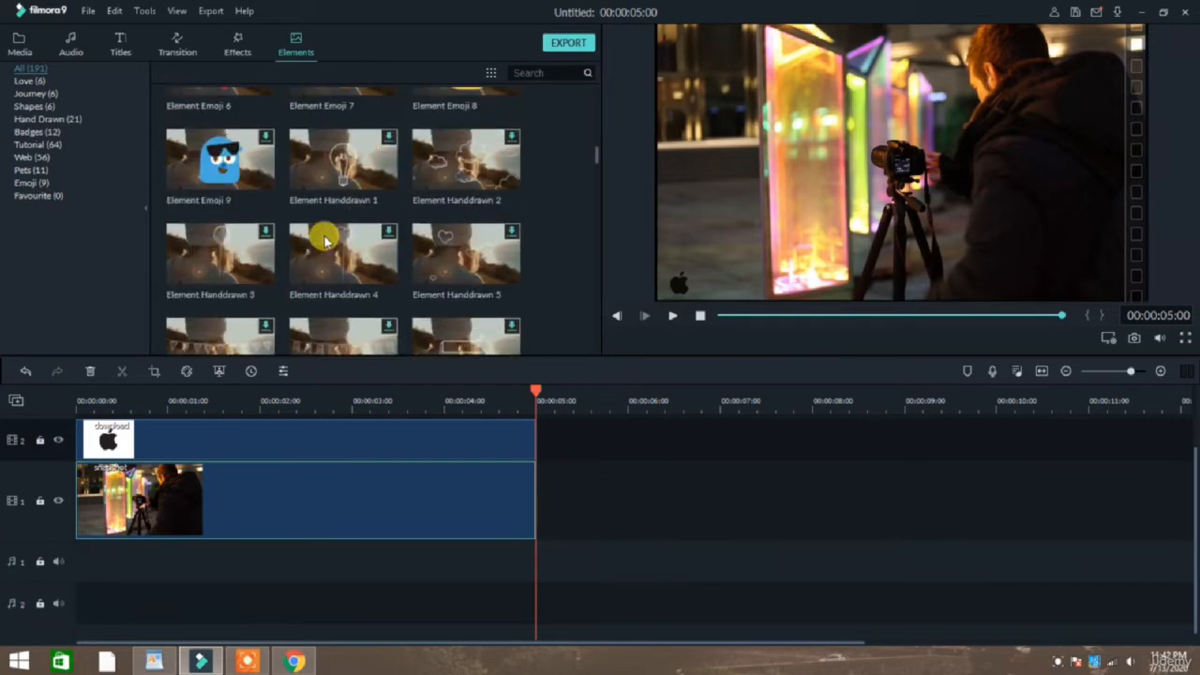
{"action": "scroll", "coordinate": [268, 271], "scroll_direction": "down", "scroll_amount": 5}
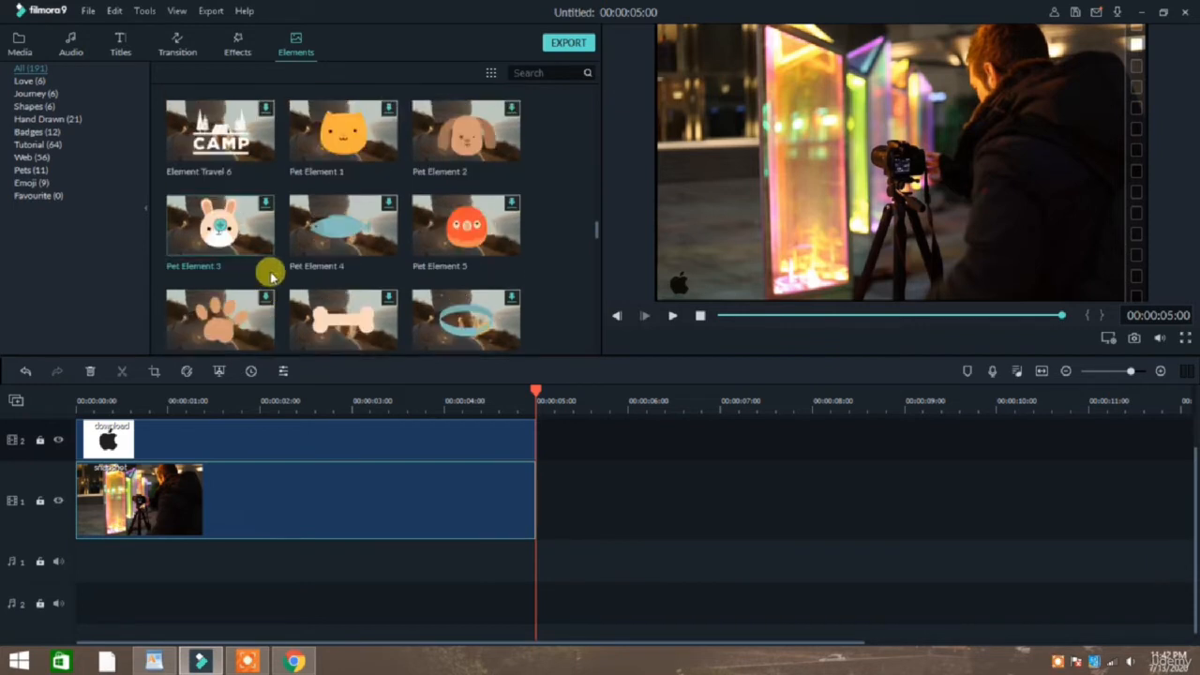
{"action": "double_click", "coordinate": [463, 228]}
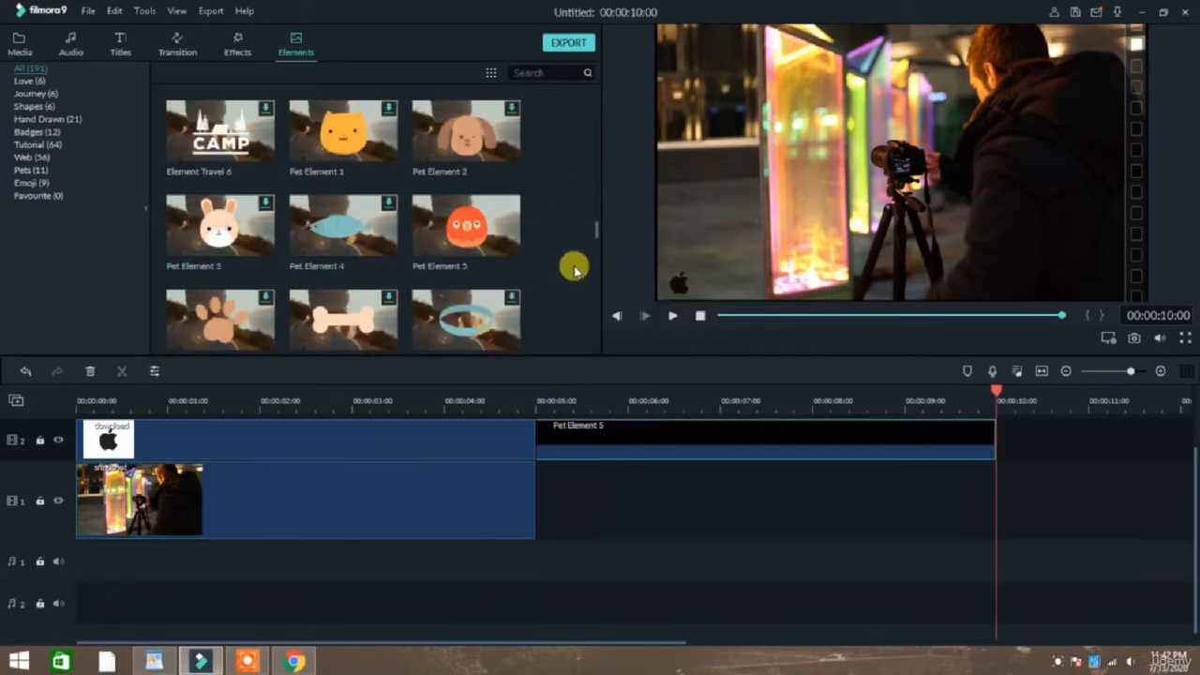
{"action": "left_click_drag", "start_coordinate": [641, 437], "coordinate": [209, 461]}
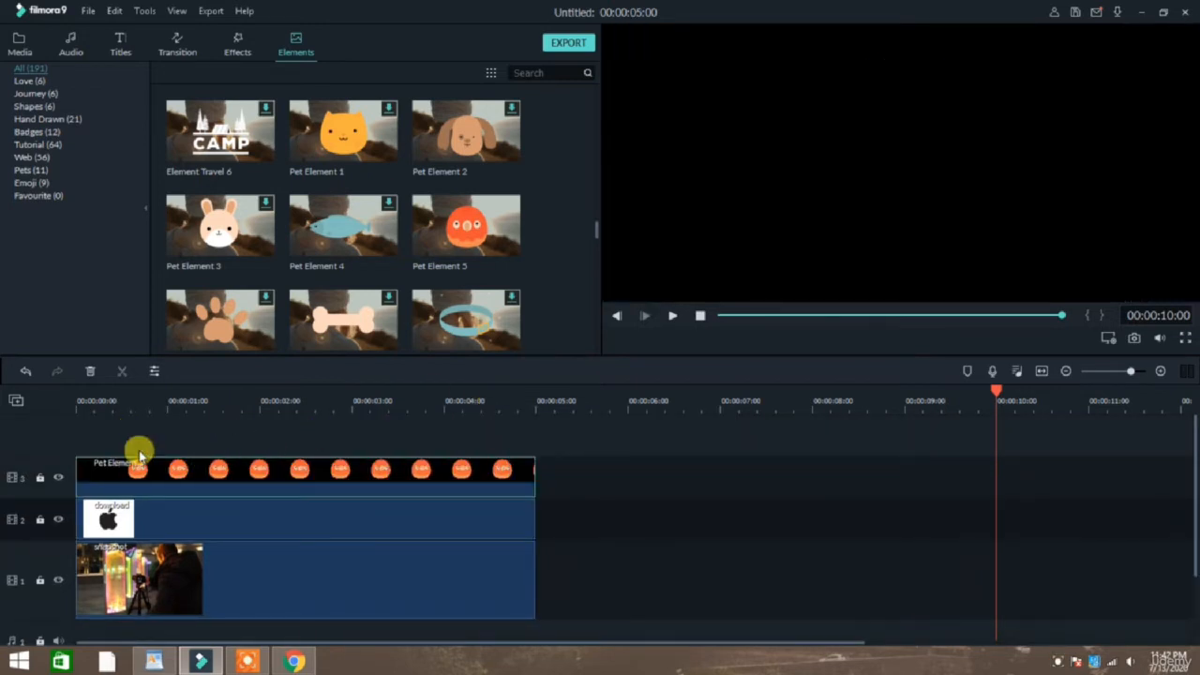
Play the project from near the beginning to preview the bird element's animation over the snapshot.
{"action": "left_click", "coordinate": [104, 410]}
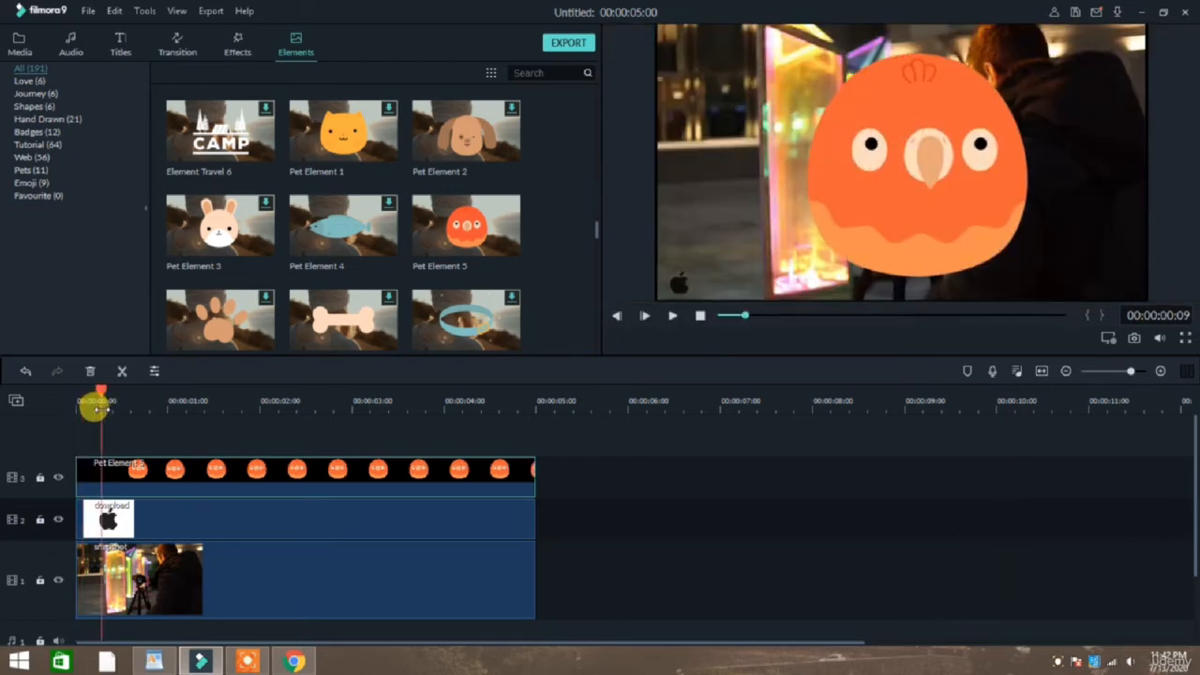
{"action": "key", "text": "space"}
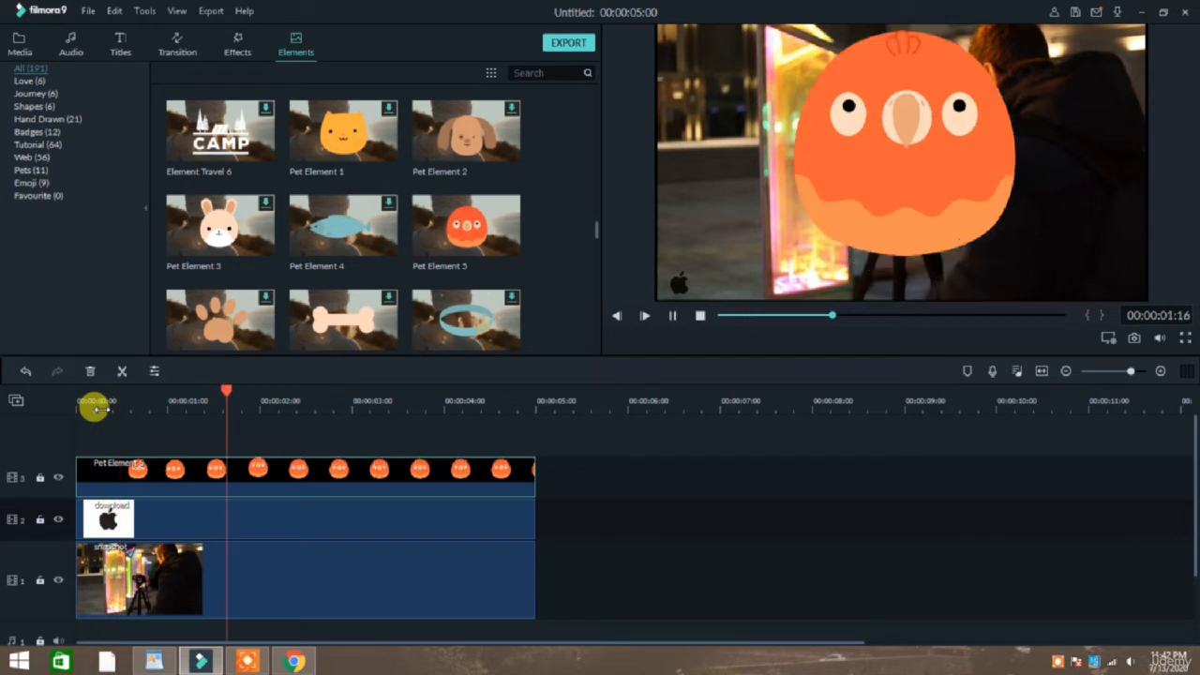
{"action": "key", "text": "space"}
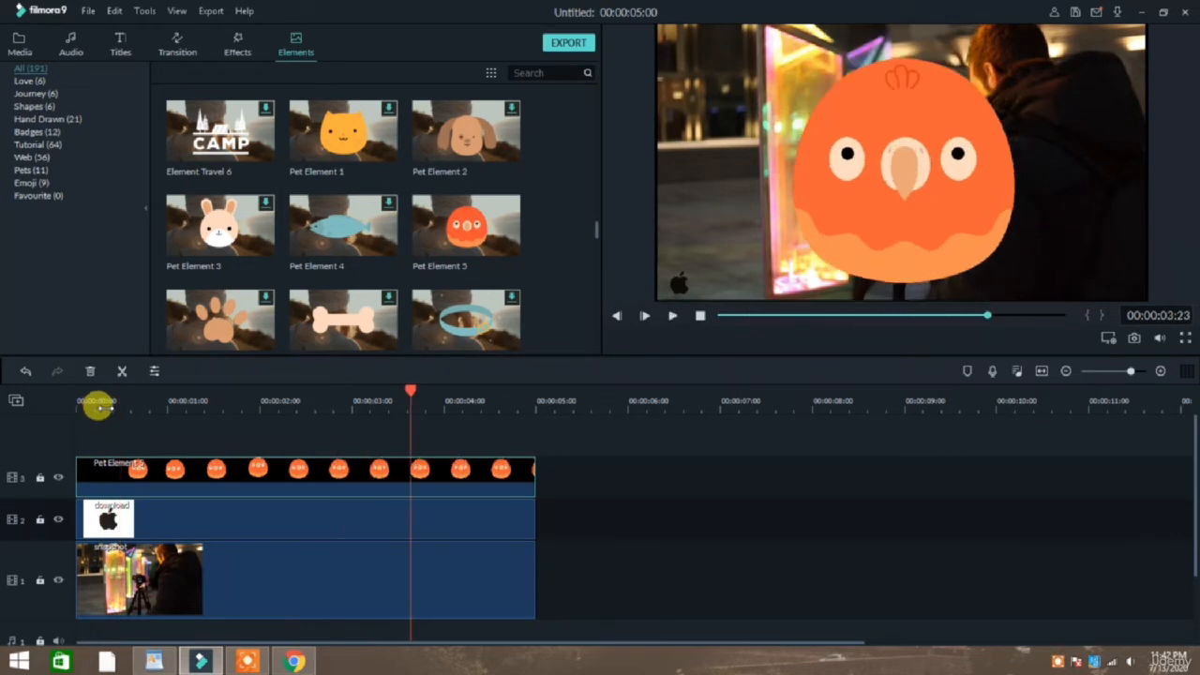
Shrink the bird element to about 24% scale and place it in the lower-right corner of the video frame.
{"action": "double_click", "coordinate": [216, 471]}
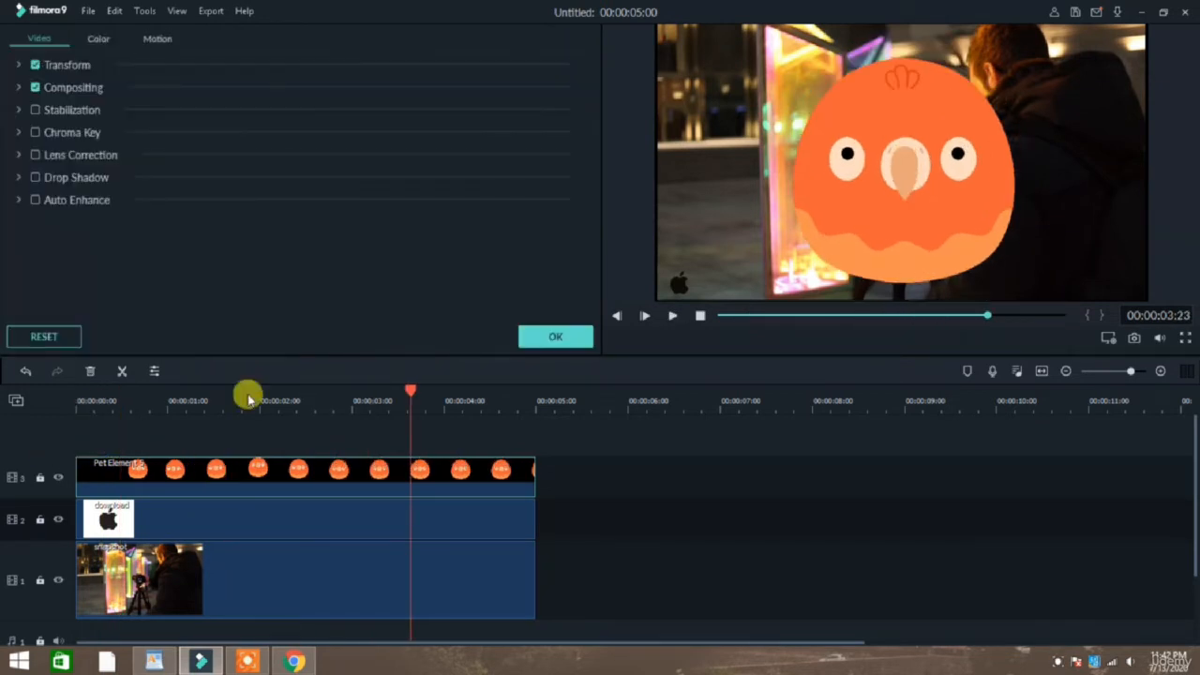
{"action": "left_click", "coordinate": [981, 144]}
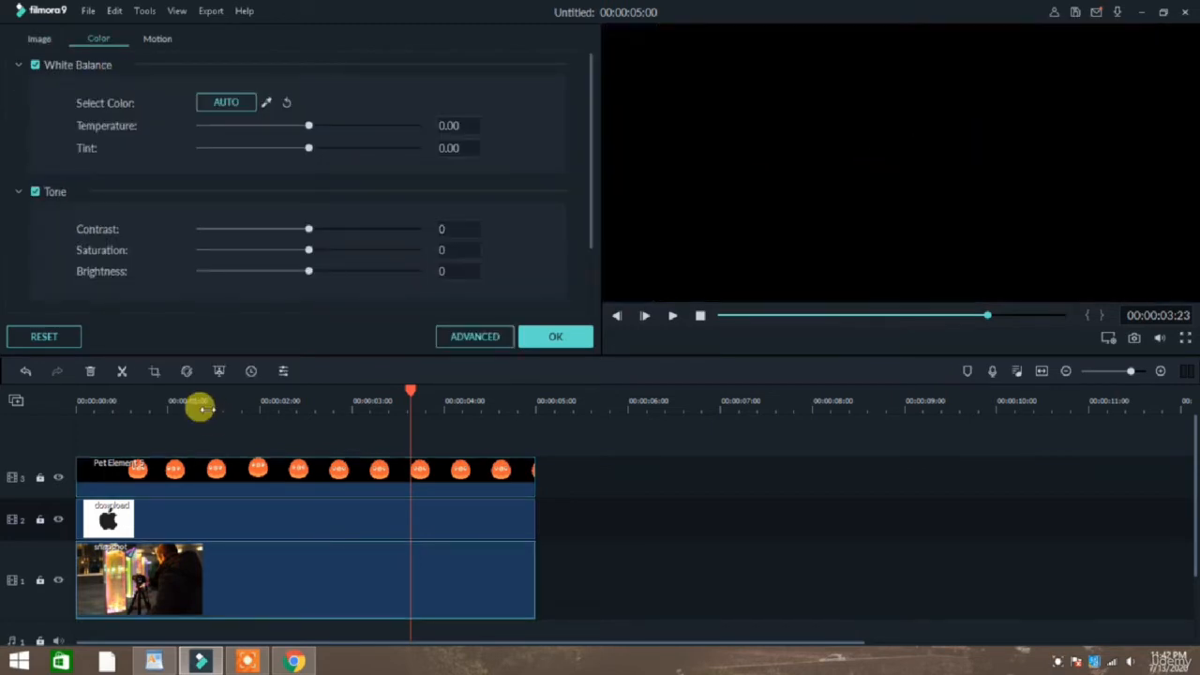
{"action": "left_click", "coordinate": [36, 36]}
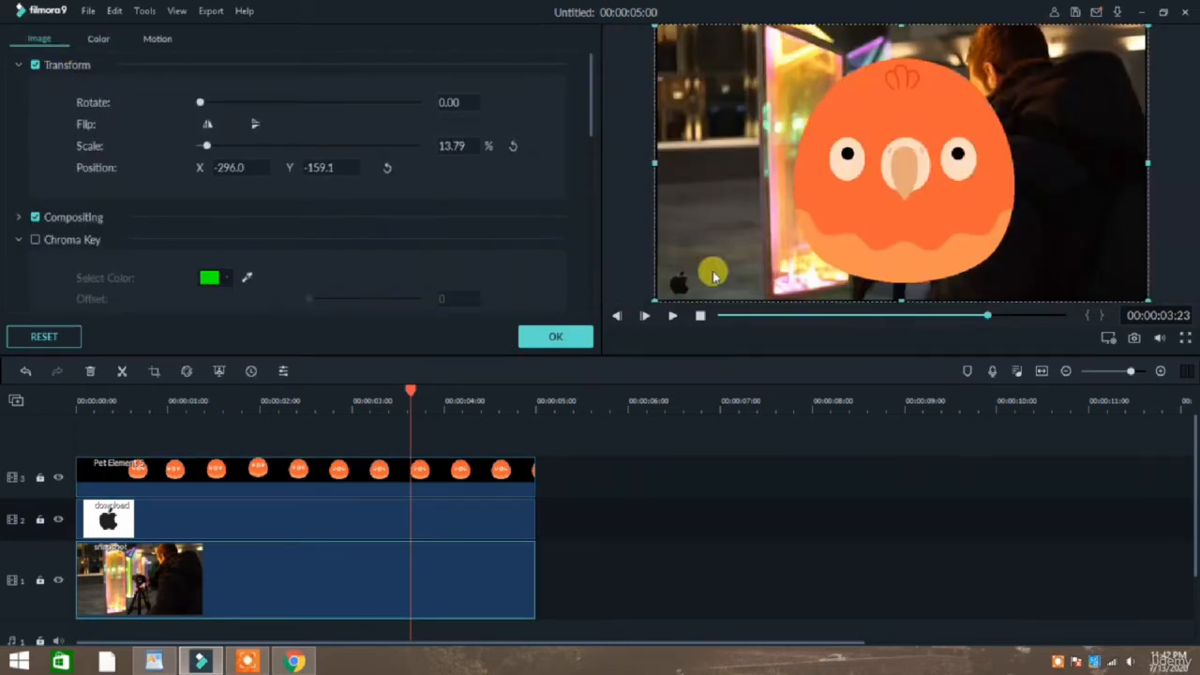
{"action": "left_click", "coordinate": [939, 167]}
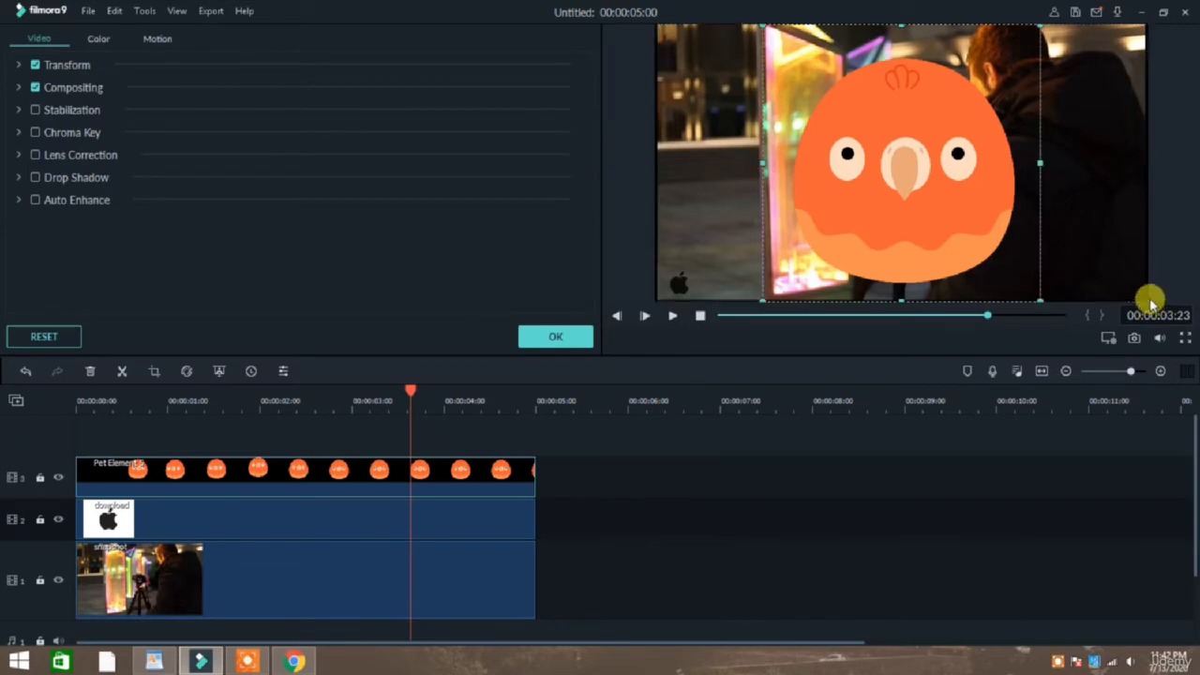
{"action": "left_click", "coordinate": [1150, 300]}
{"action": "left_click", "coordinate": [973, 239]}
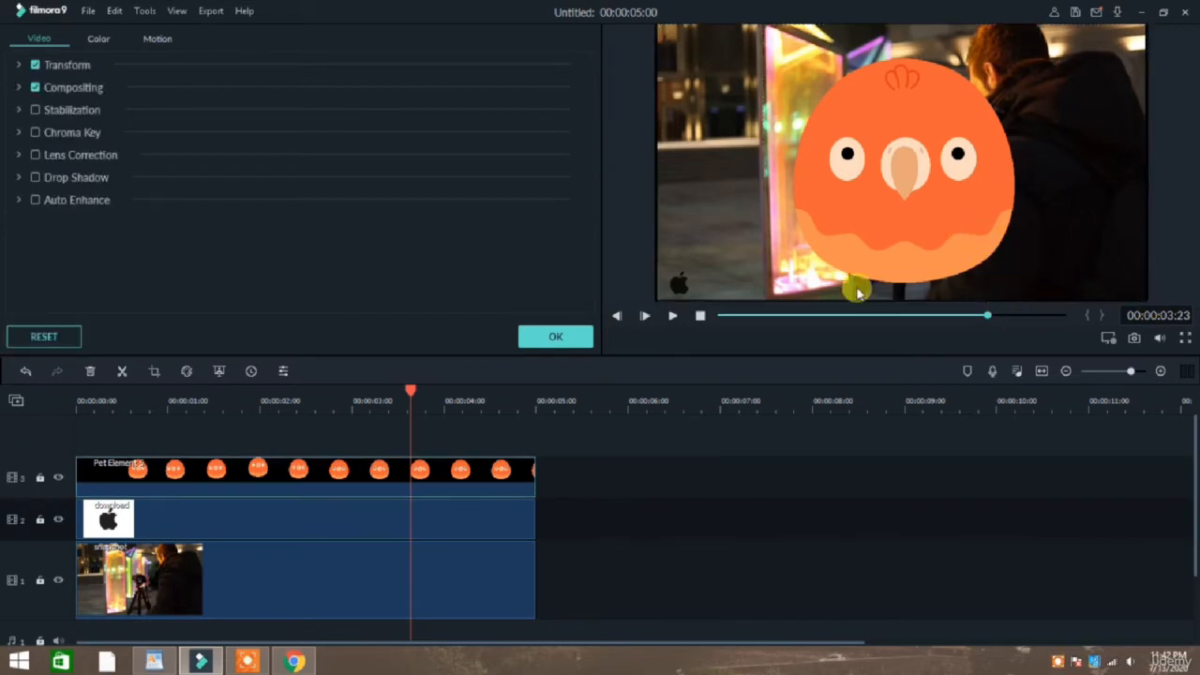
{"action": "left_click", "coordinate": [873, 157]}
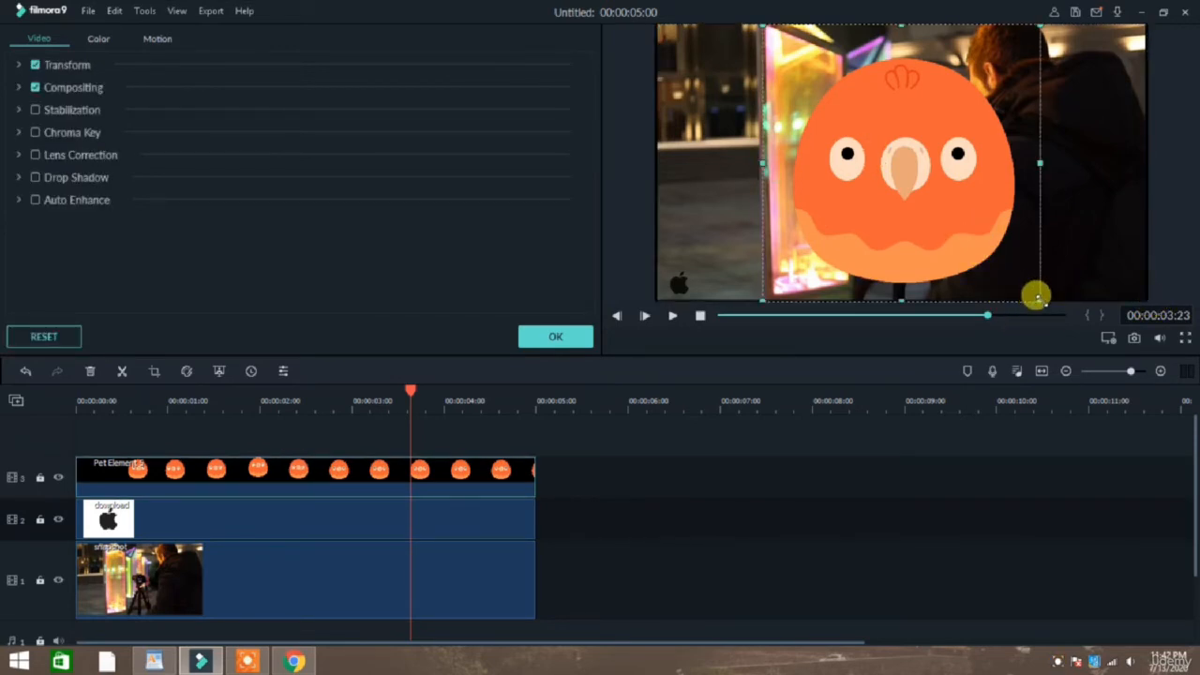
{"action": "left_click_drag", "start_coordinate": [934, 175], "coordinate": [929, 187]}
{"action": "left_click_drag", "start_coordinate": [858, 98], "coordinate": [909, 173]}
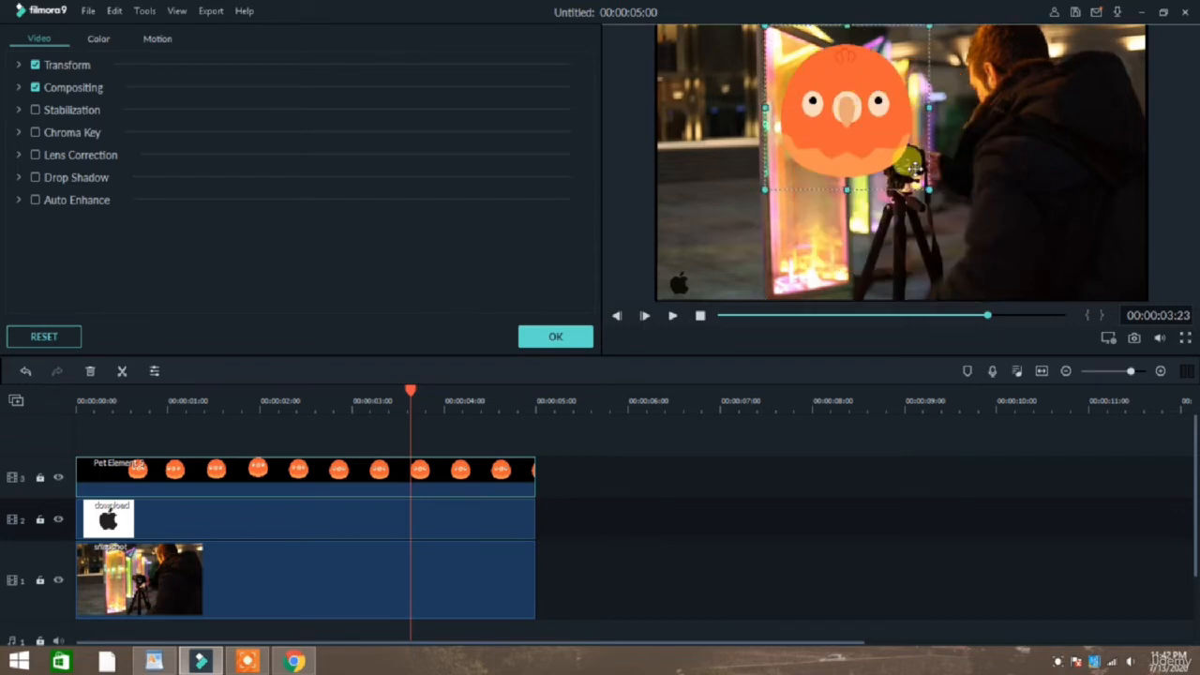
{"action": "left_click_drag", "start_coordinate": [968, 258], "coordinate": [1129, 269]}
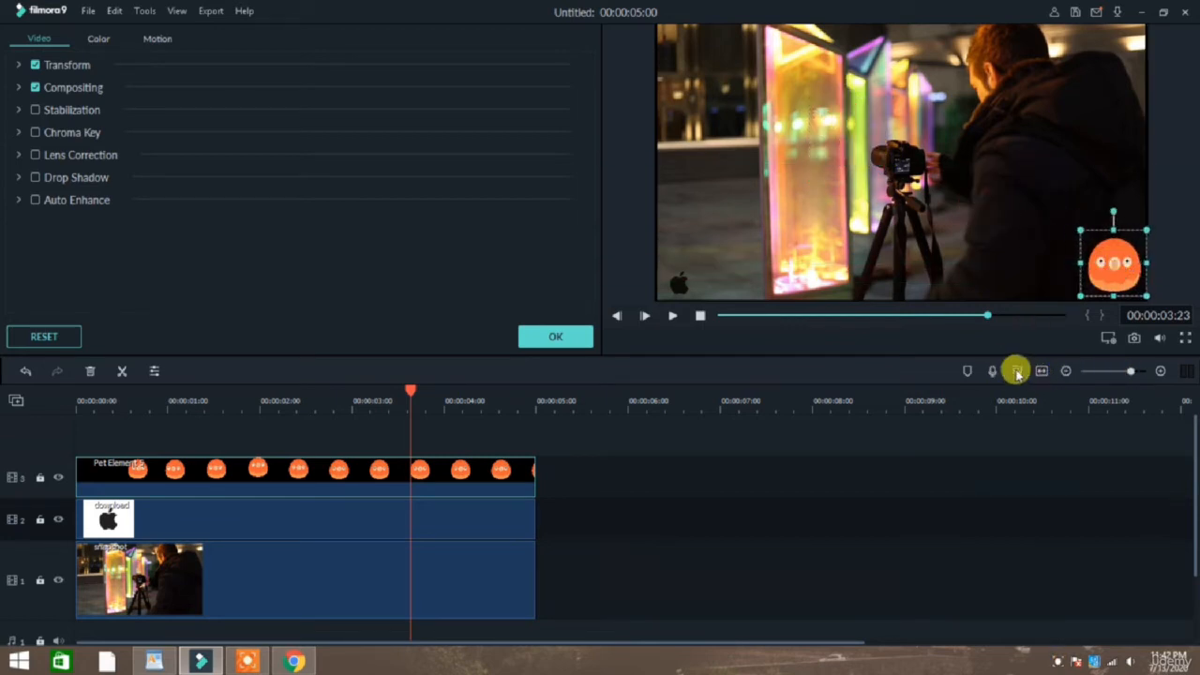
{"action": "left_click", "coordinate": [1018, 371]}
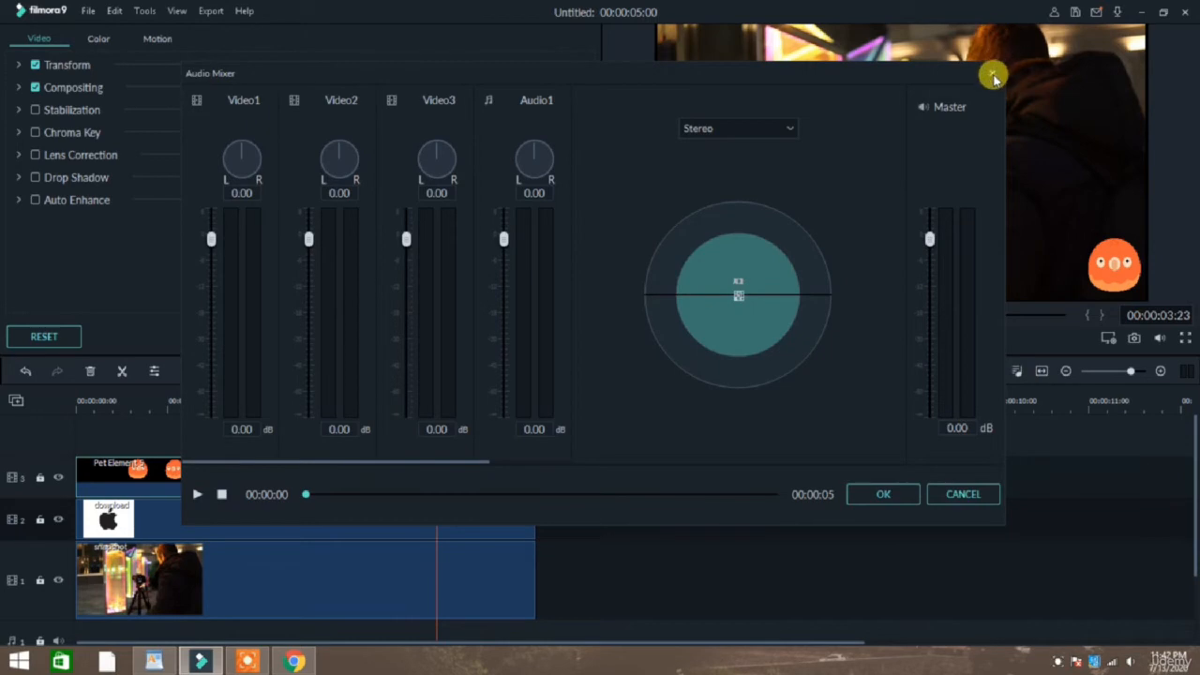
{"action": "left_click", "coordinate": [993, 75]}
{"action": "left_click", "coordinate": [1108, 339]}
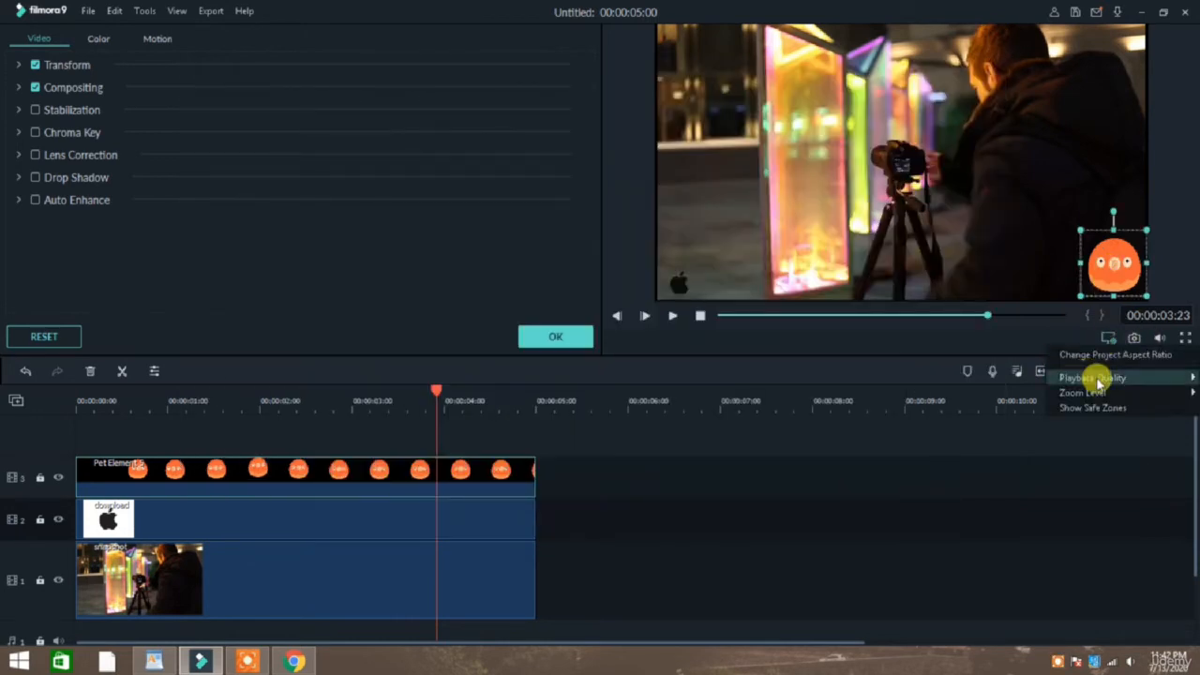
{"action": "mouse_move", "coordinate": [1099, 383]}
{"action": "left_click", "coordinate": [1012, 418]}
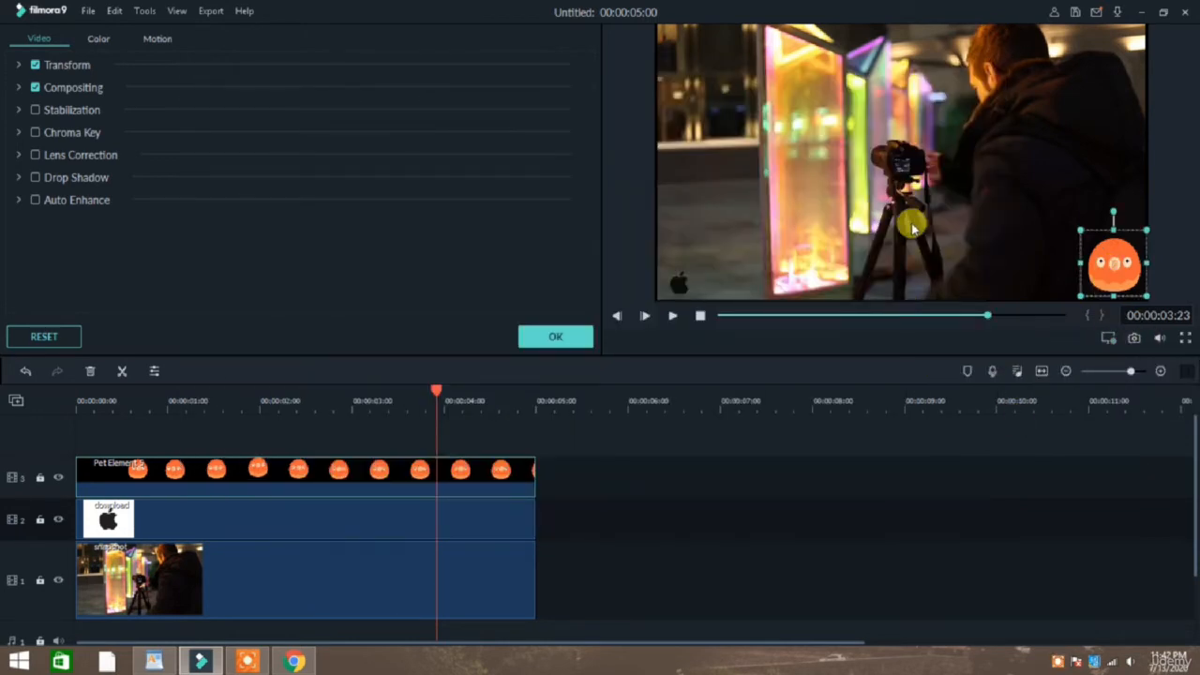
Close the clip settings and play the project to check the bird element in the frame's corner.
{"action": "left_click", "coordinate": [911, 225]}
{"action": "left_click", "coordinate": [548, 337]}
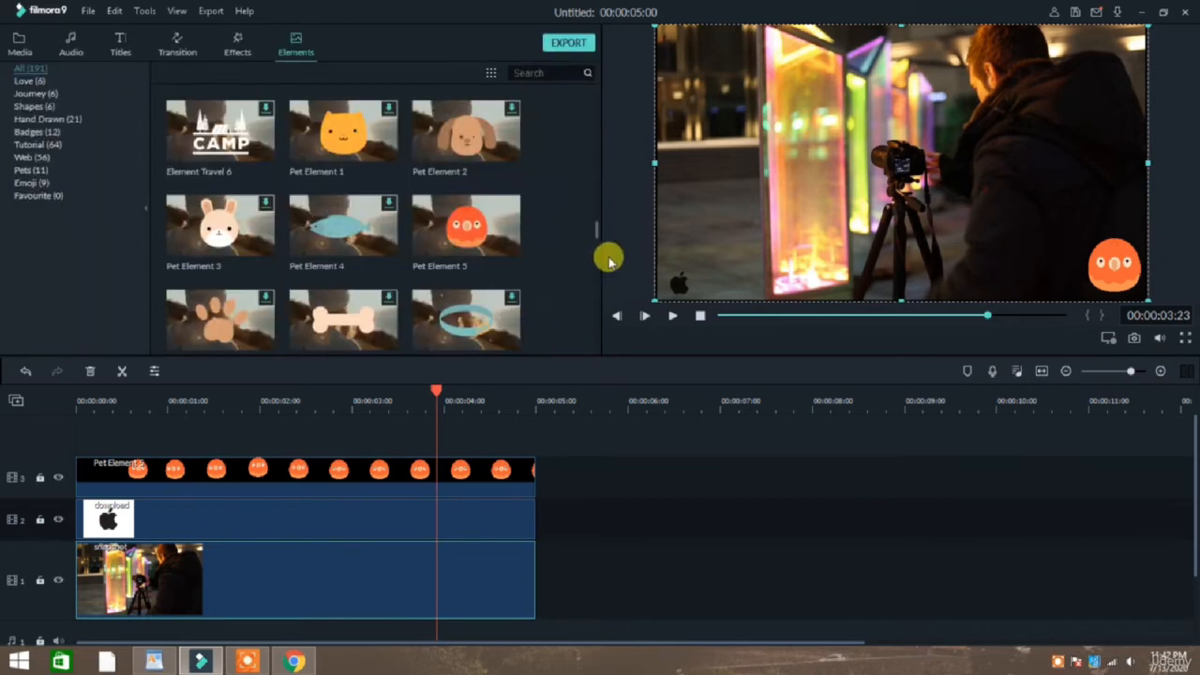
{"action": "key", "text": "space"}
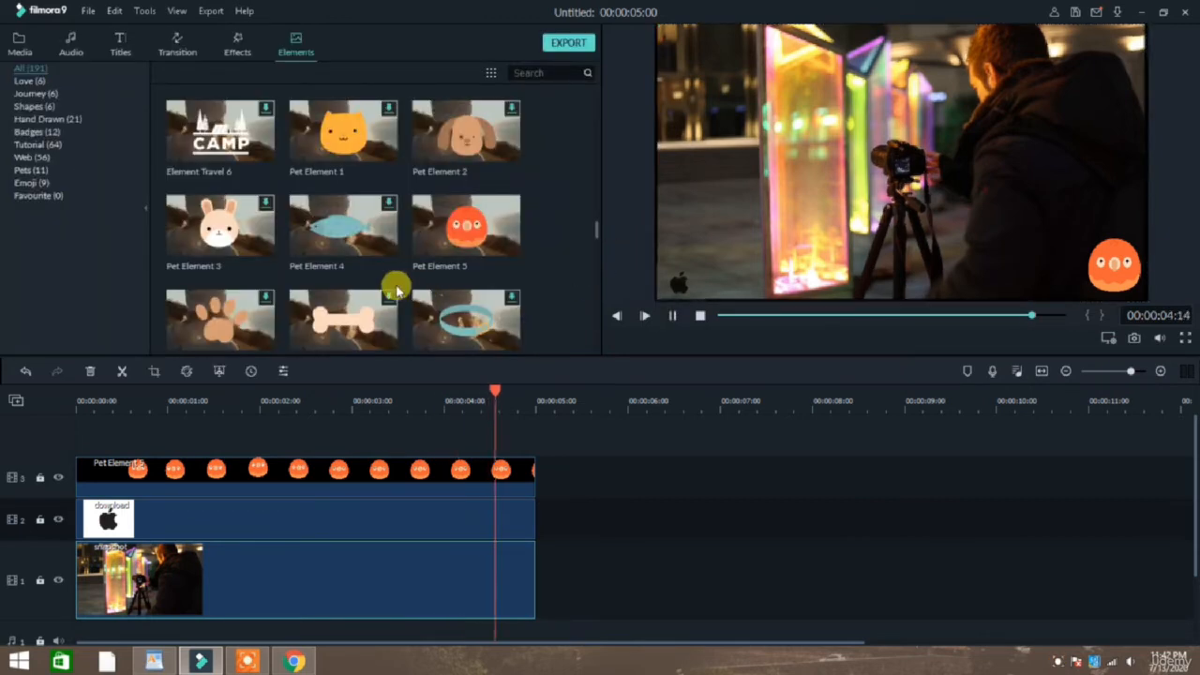
{"action": "left_click", "coordinate": [75, 403]}
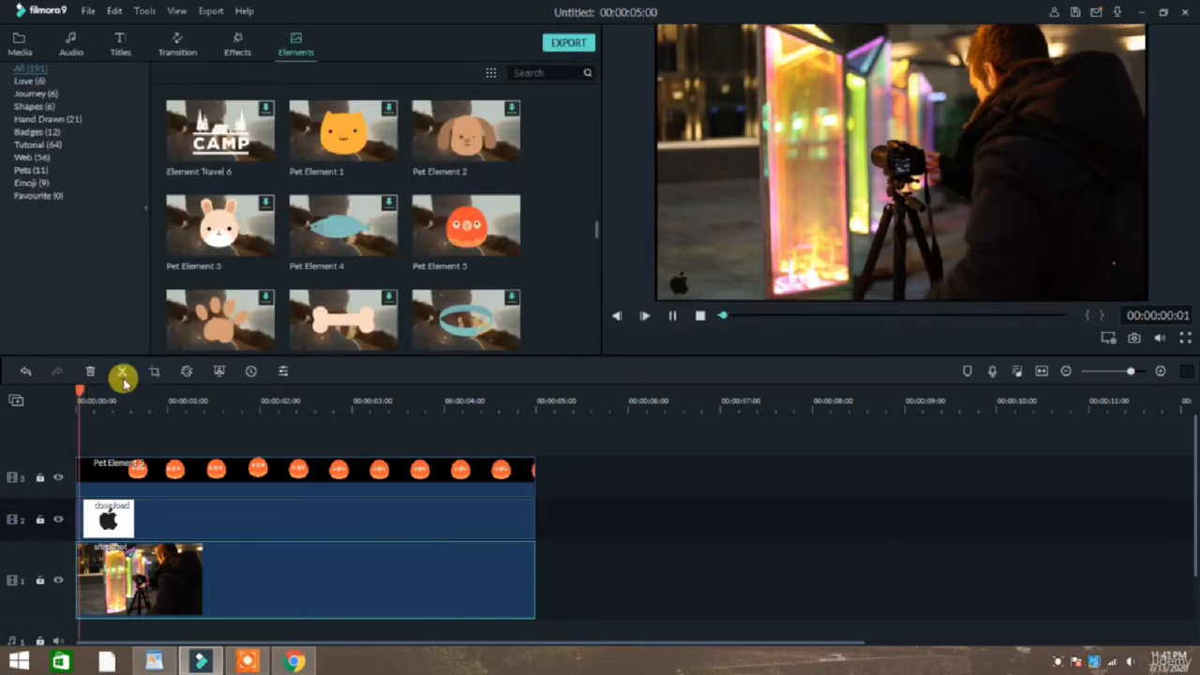
{"action": "key", "text": "space"}
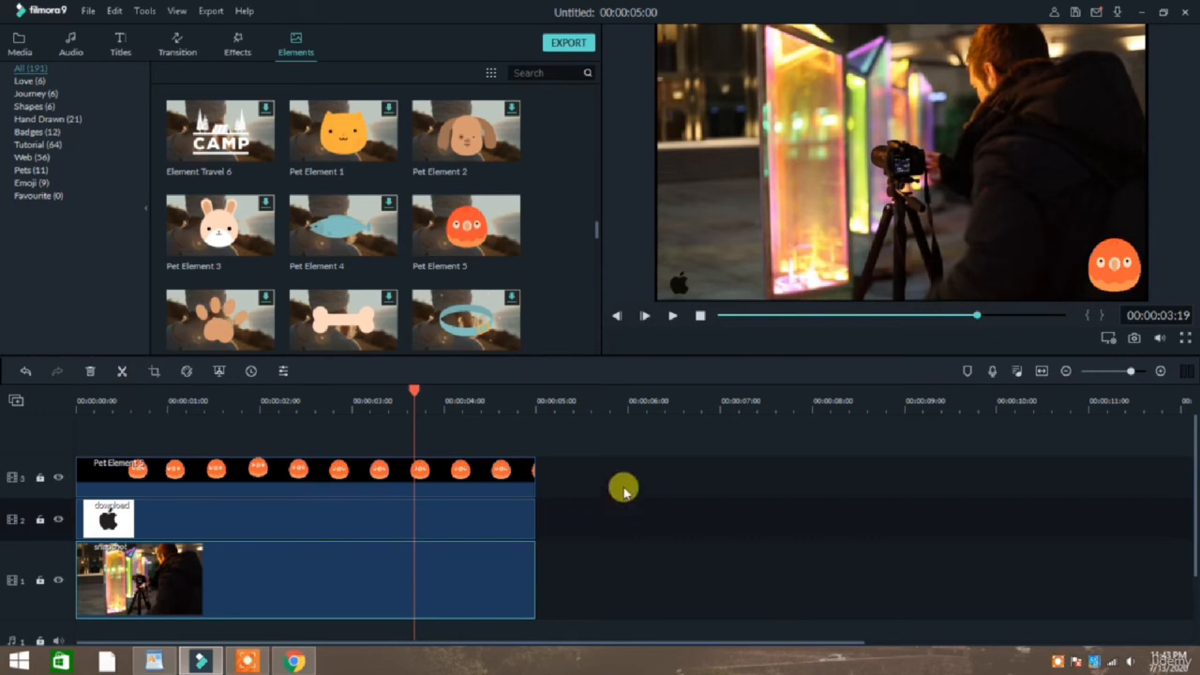
Look through the motion animation presets available for the bird element, and close its settings.
{"action": "double_click", "coordinate": [502, 471]}
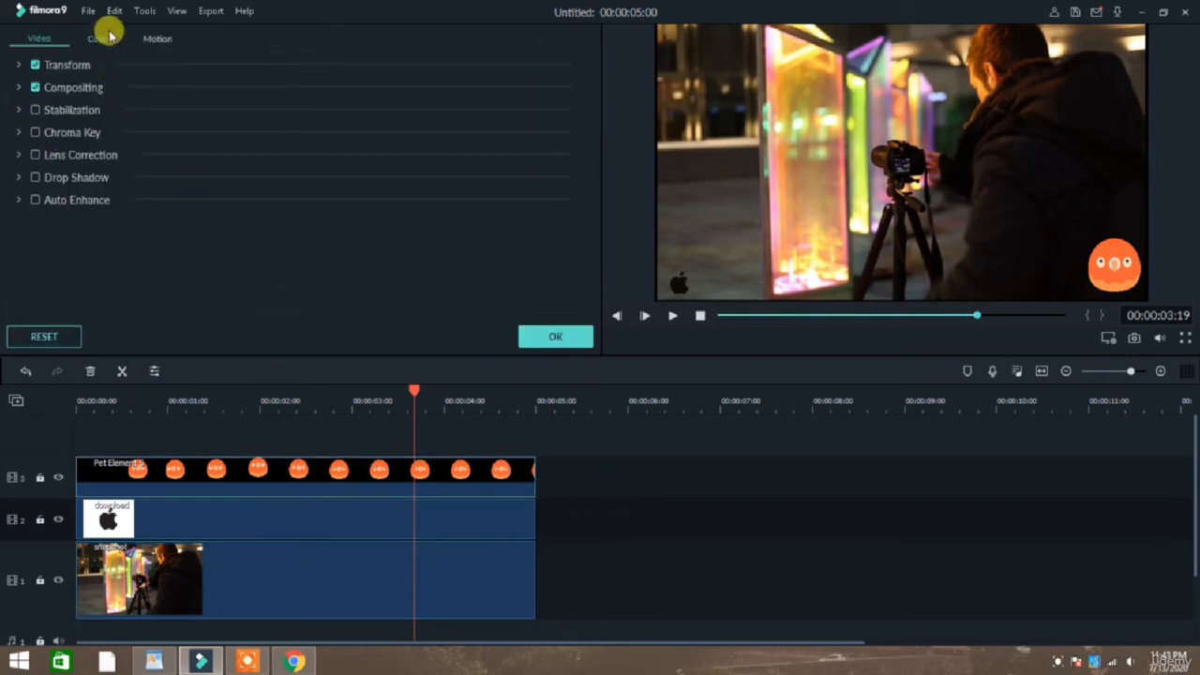
{"action": "left_click", "coordinate": [150, 39]}
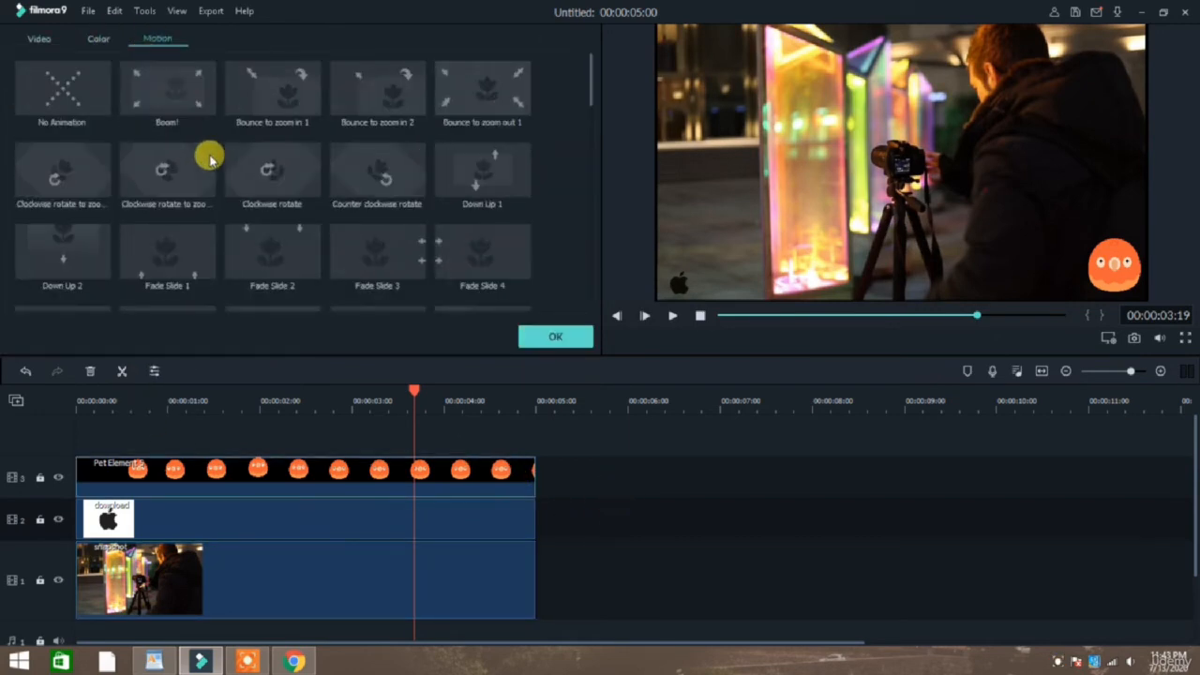
{"action": "scroll", "coordinate": [190, 122], "scroll_direction": "down", "scroll_amount": 10}
{"action": "scroll", "coordinate": [196, 121], "scroll_direction": "up", "scroll_amount": 10}
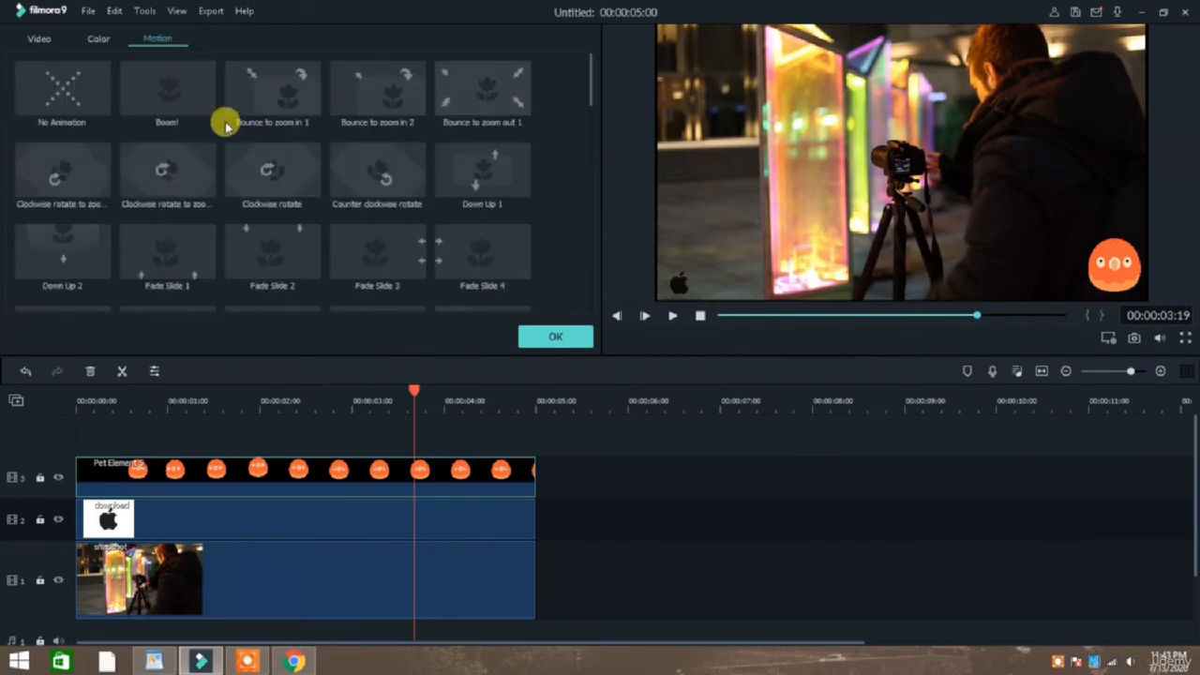
{"action": "scroll", "coordinate": [222, 121], "scroll_direction": "down", "scroll_amount": 3}
{"action": "left_click", "coordinate": [530, 340]}
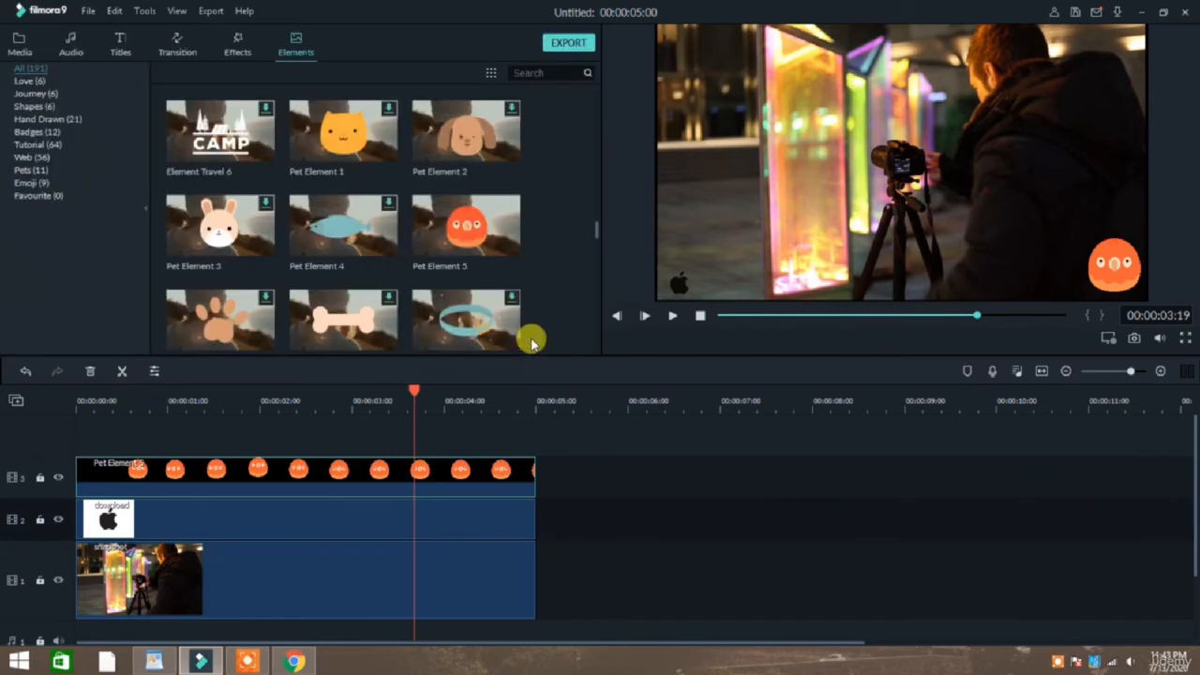
Replay the project from the beginning and browse the built-in travel and hand-drawn elements.
{"action": "left_click", "coordinate": [80, 401]}
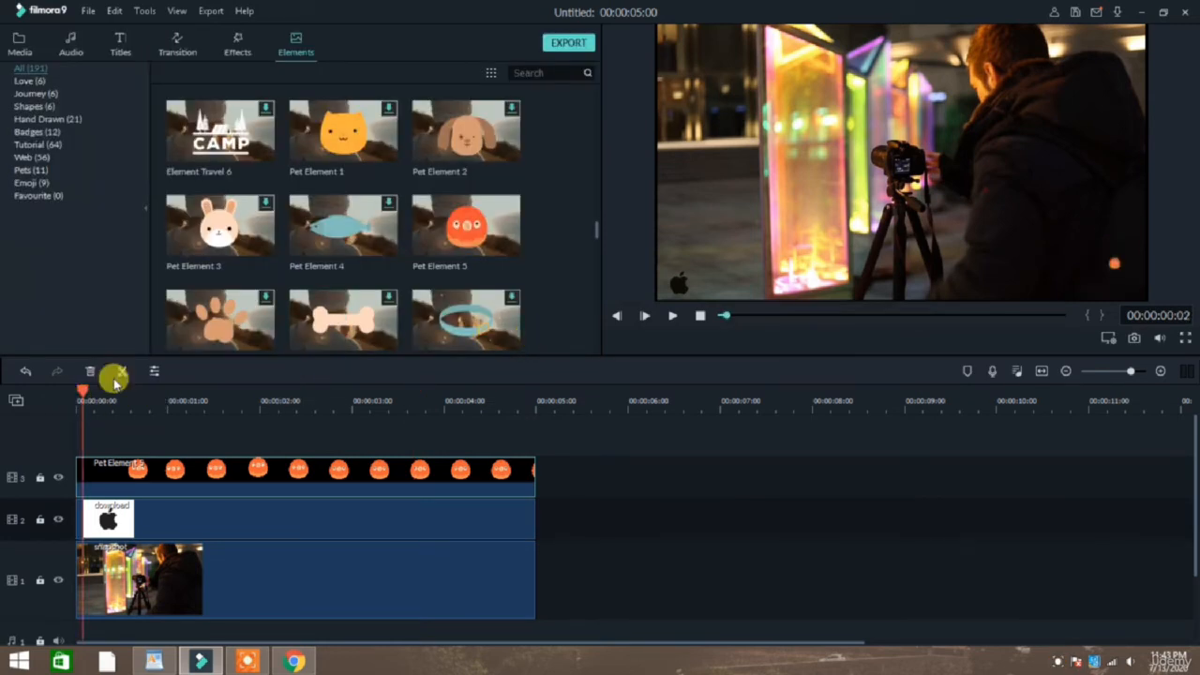
{"action": "key", "text": "space"}
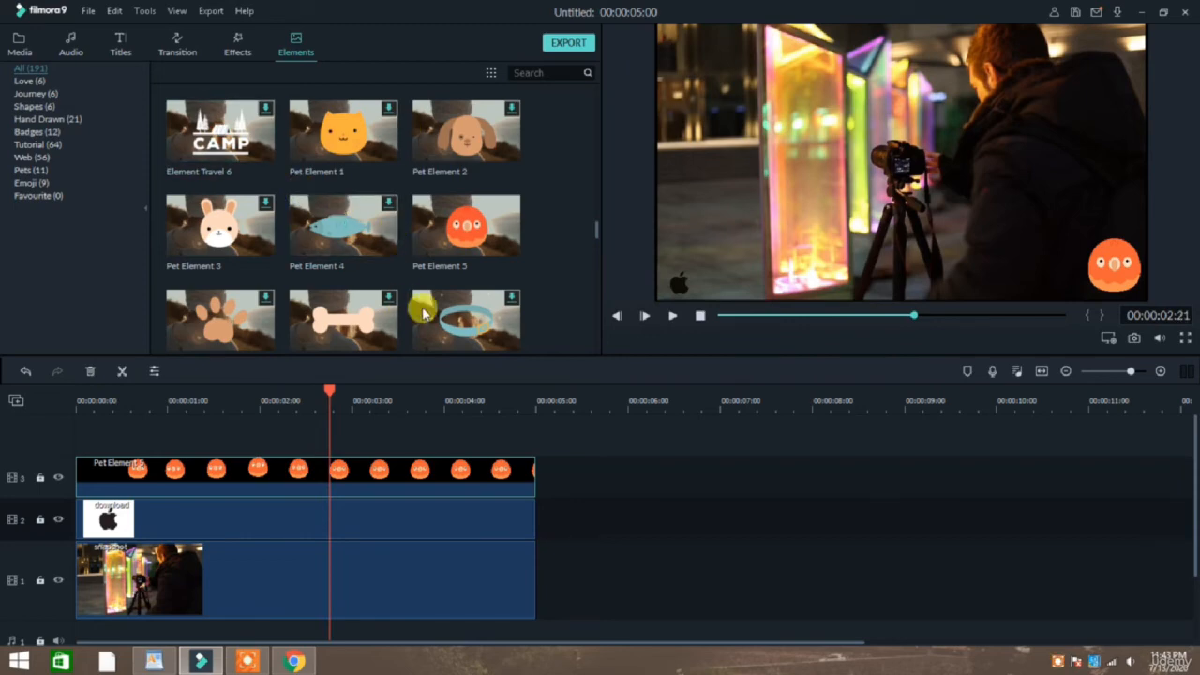
{"action": "scroll", "coordinate": [466, 218], "scroll_direction": "up", "scroll_amount": 3}
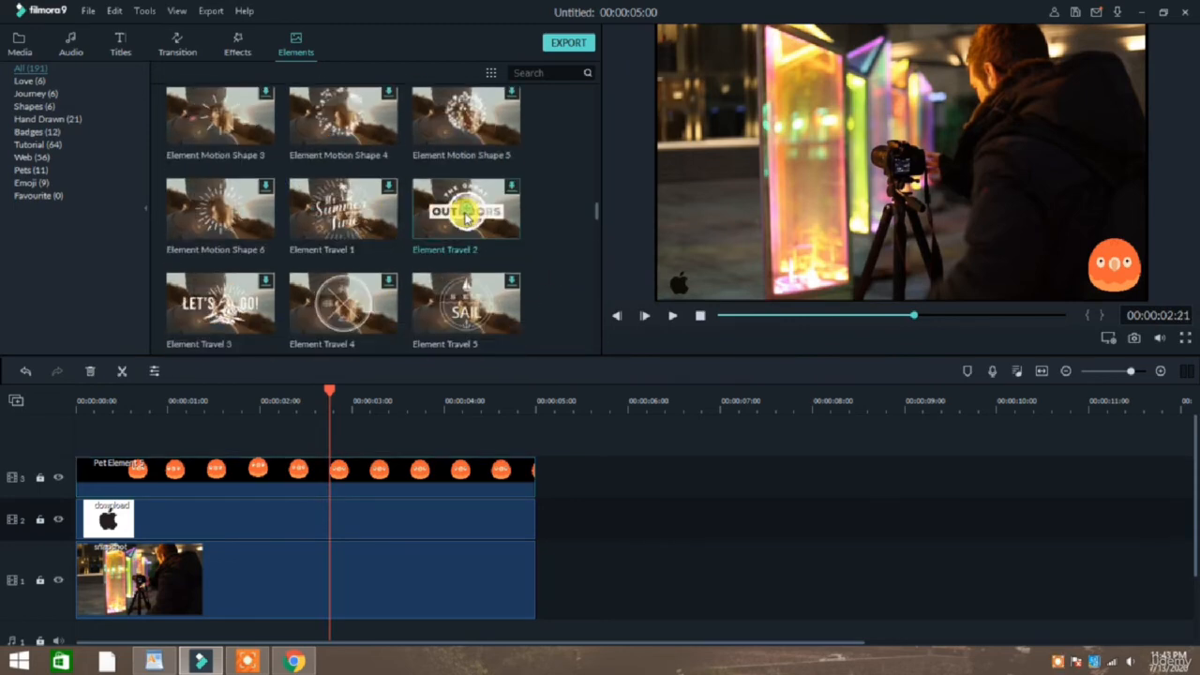
{"action": "scroll", "coordinate": [466, 218], "scroll_direction": "down", "scroll_amount": 5}
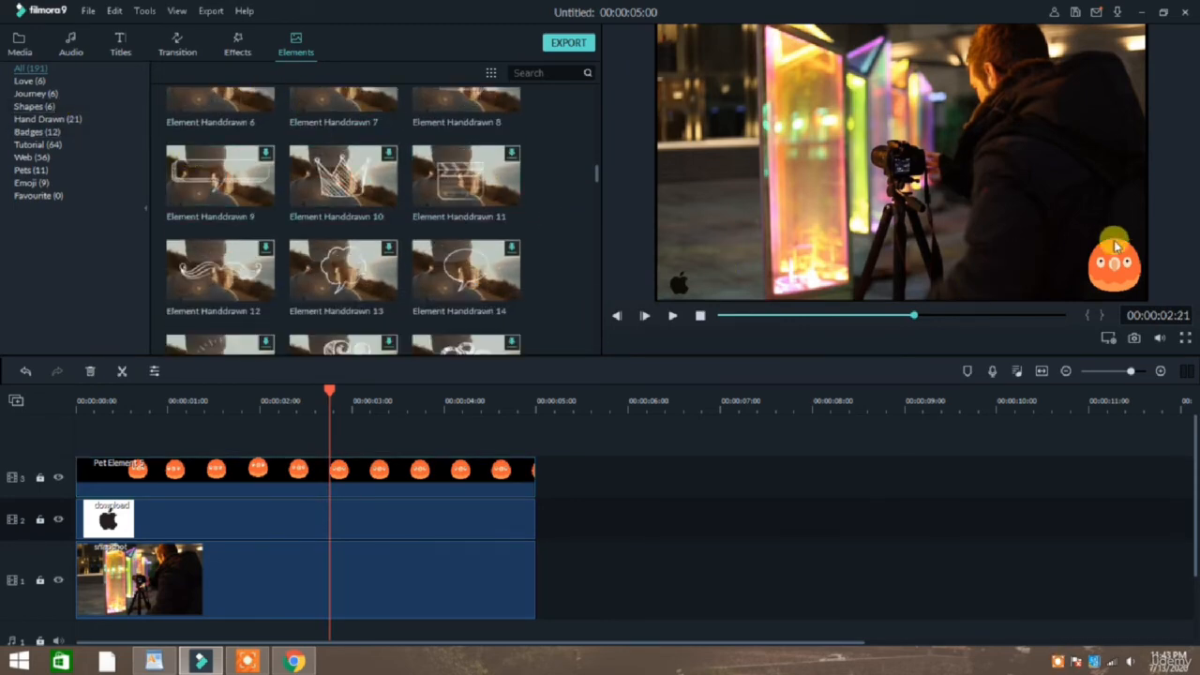
Review the bird element's White Balance, Tone and 3D LUT colour settings.
{"action": "double_click", "coordinate": [1117, 268]}
{"action": "left_click", "coordinate": [99, 38]}
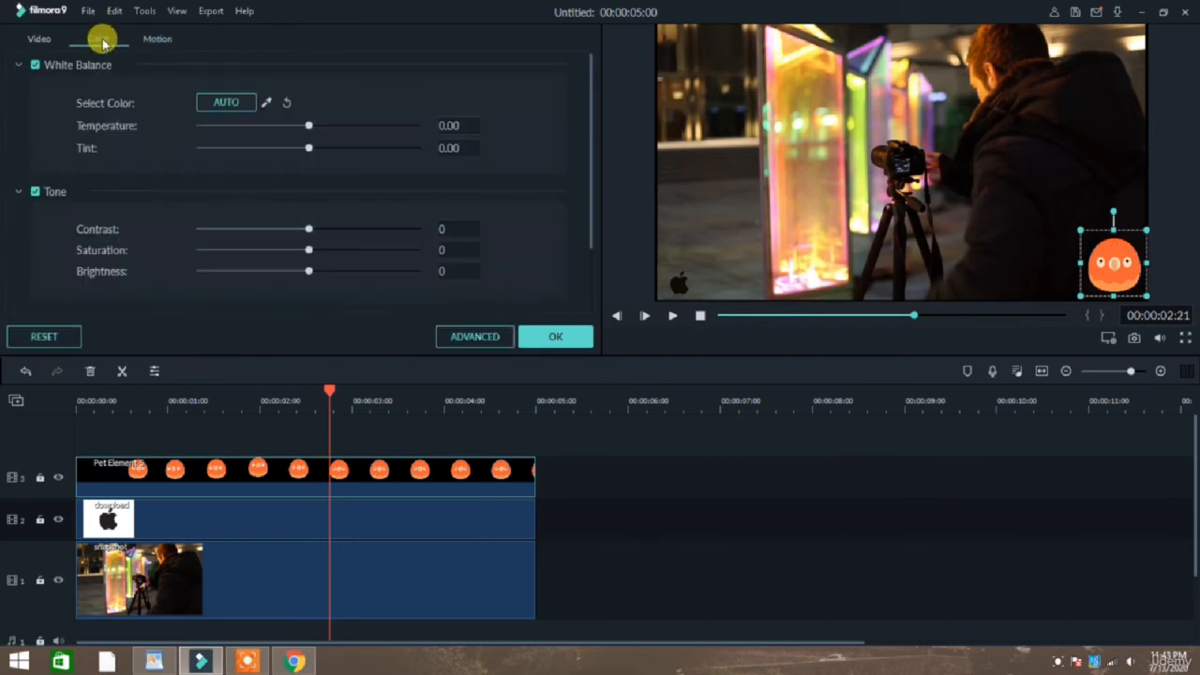
{"action": "scroll", "coordinate": [169, 126], "scroll_direction": "down", "scroll_amount": 2}
{"action": "scroll", "coordinate": [178, 113], "scroll_direction": "up", "scroll_amount": 2}
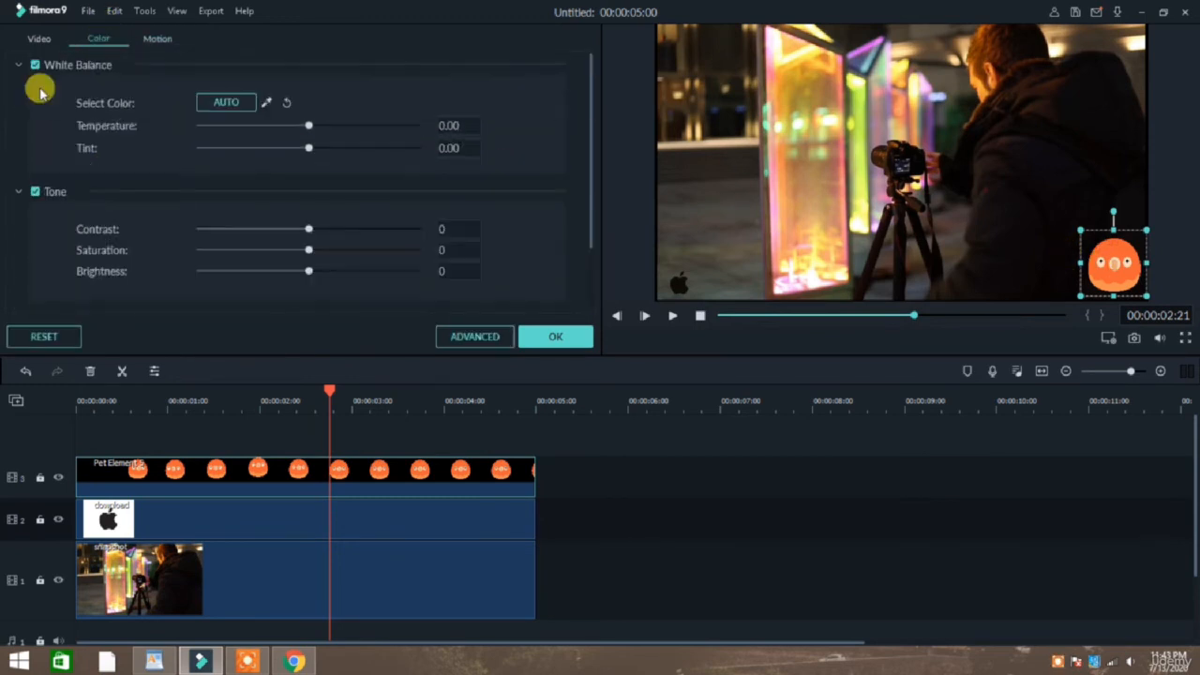
{"action": "scroll", "coordinate": [276, 235], "scroll_direction": "down", "scroll_amount": 2}
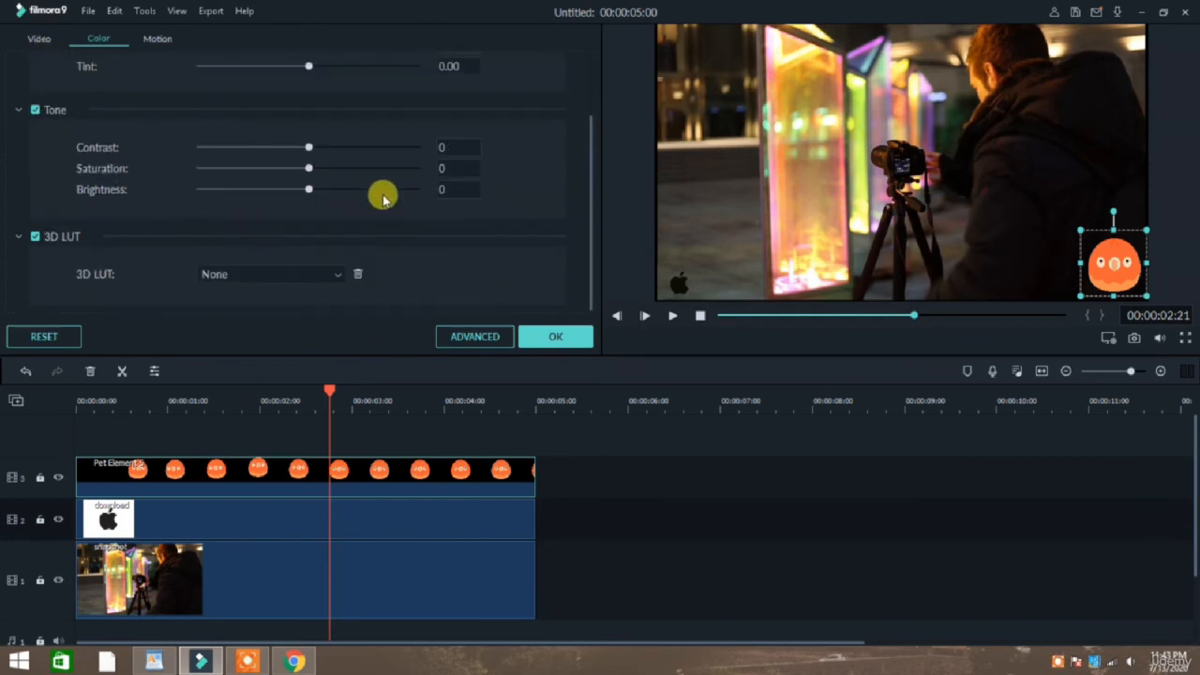
Set the bird element's scale to 30.34% in its Transform settings.
{"action": "left_click", "coordinate": [35, 39]}
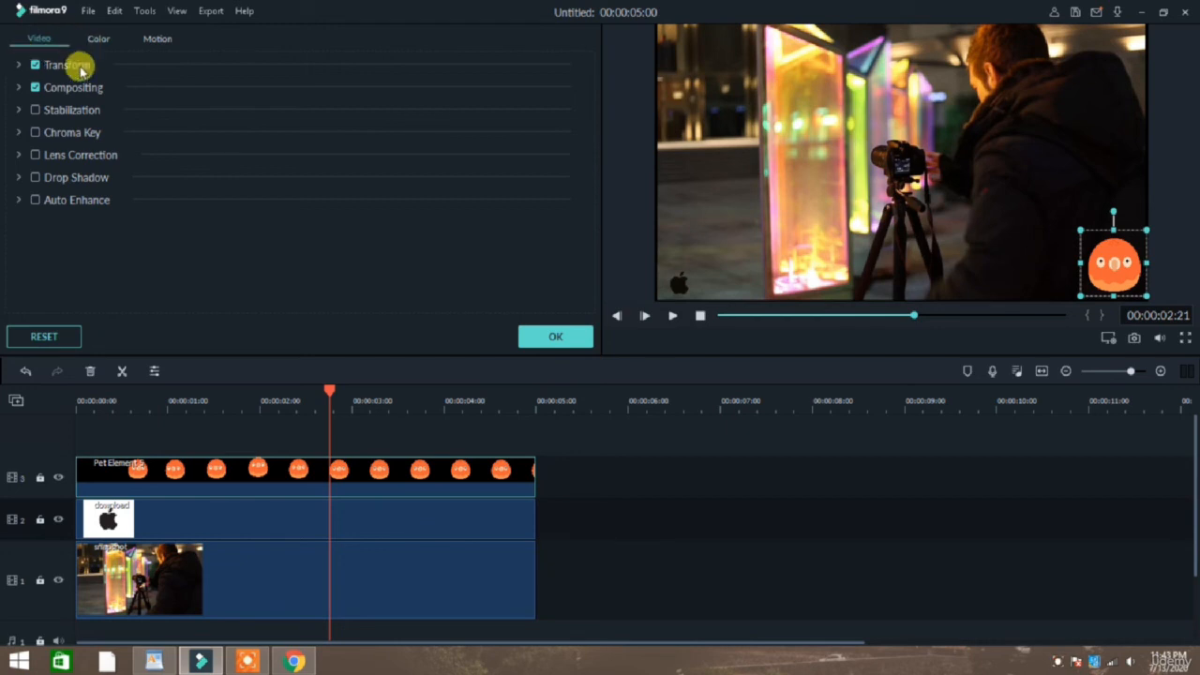
{"action": "left_click", "coordinate": [17, 66]}
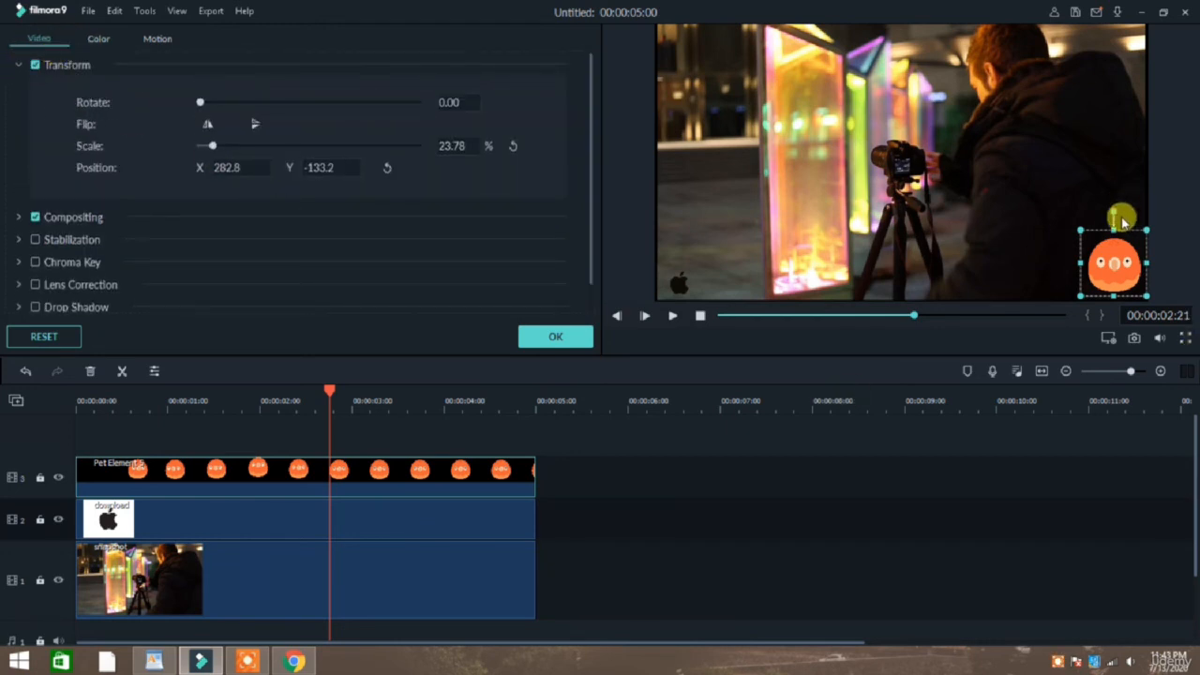
{"action": "scroll", "coordinate": [64, 236], "scroll_direction": "down", "scroll_amount": 1}
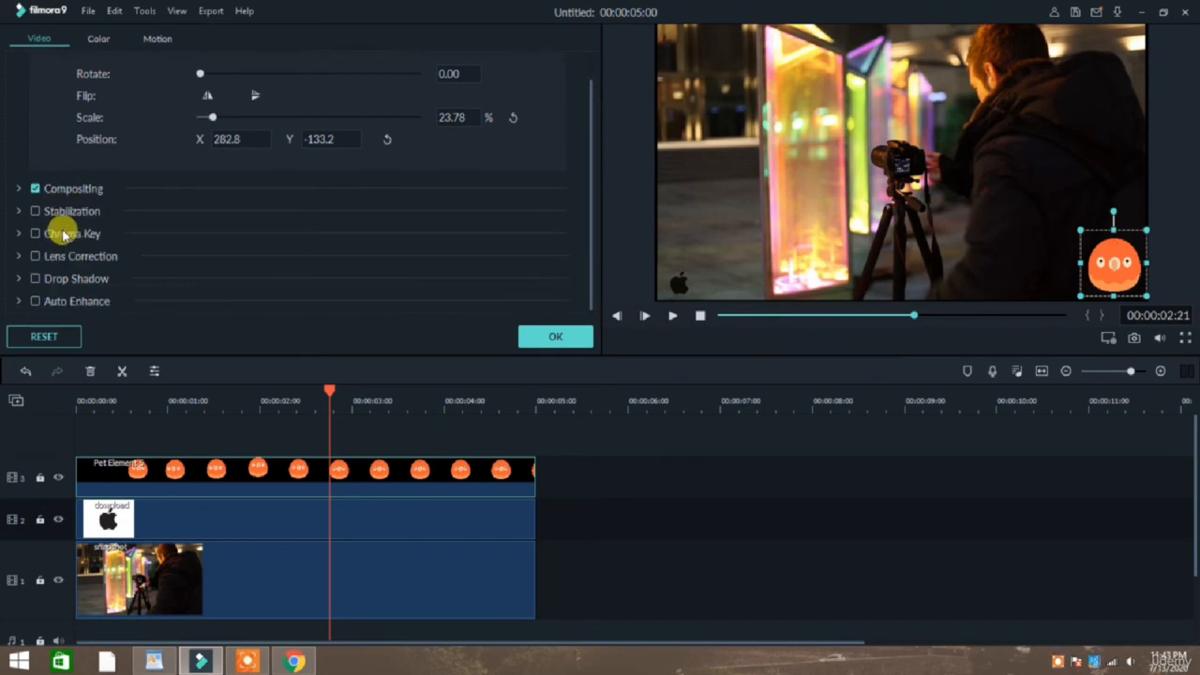
{"action": "scroll", "coordinate": [64, 236], "scroll_direction": "up", "scroll_amount": 1}
{"action": "mouse_move", "coordinate": [206, 146]}
{"action": "left_mouse_down"}
{"action": "mouse_move", "coordinate": [254, 147]}
{"action": "mouse_move", "coordinate": [188, 147]}
{"action": "mouse_move", "coordinate": [218, 153]}
{"action": "left_mouse_up"}
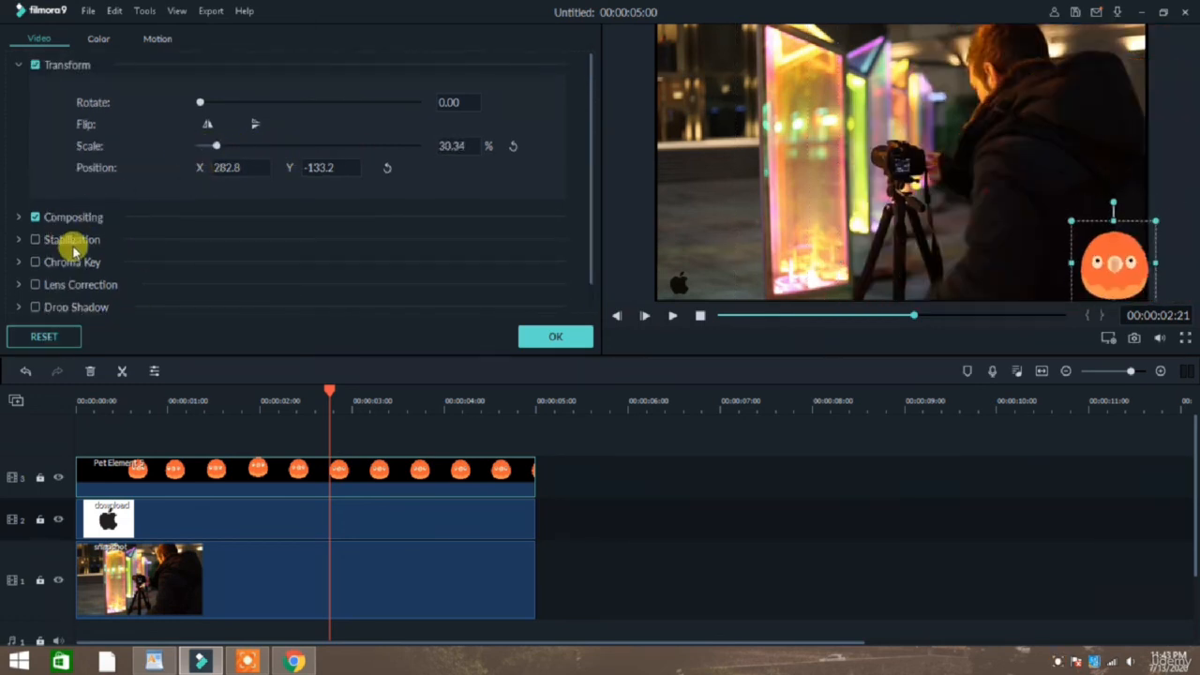
Review the bird element's Stabilization options, enable Chroma Key for it, and apply the settings.
{"action": "left_click", "coordinate": [18, 240]}
{"action": "scroll", "coordinate": [140, 267], "scroll_direction": "down", "scroll_amount": 4}
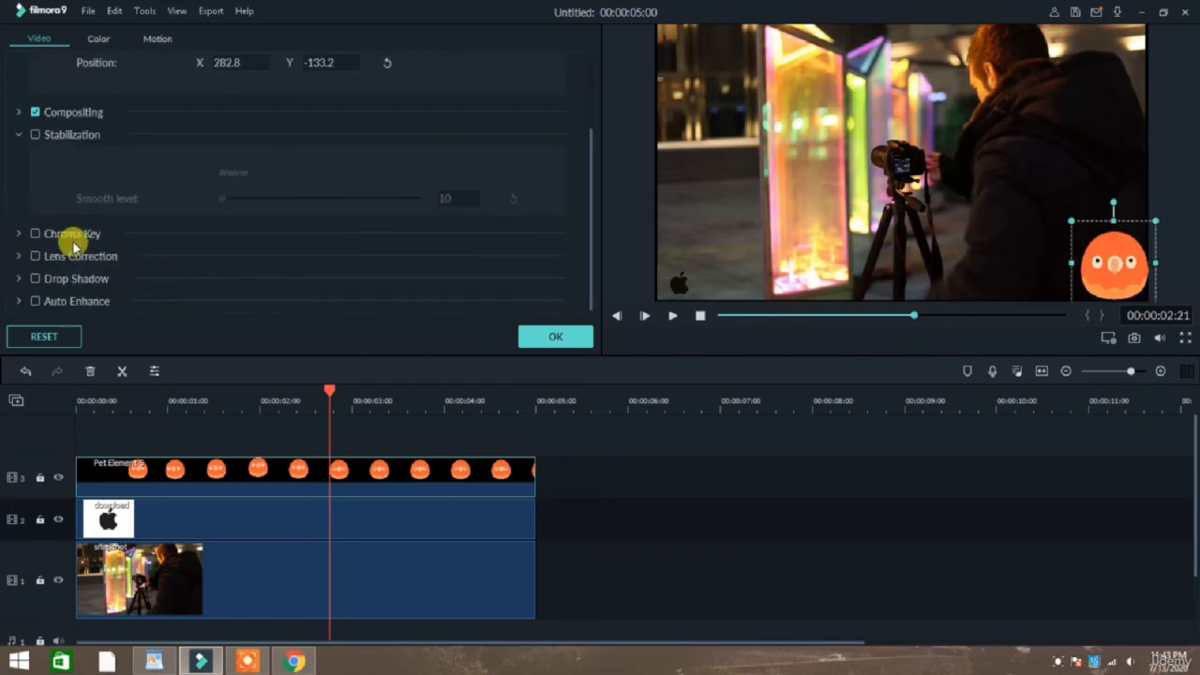
{"action": "left_click", "coordinate": [39, 234]}
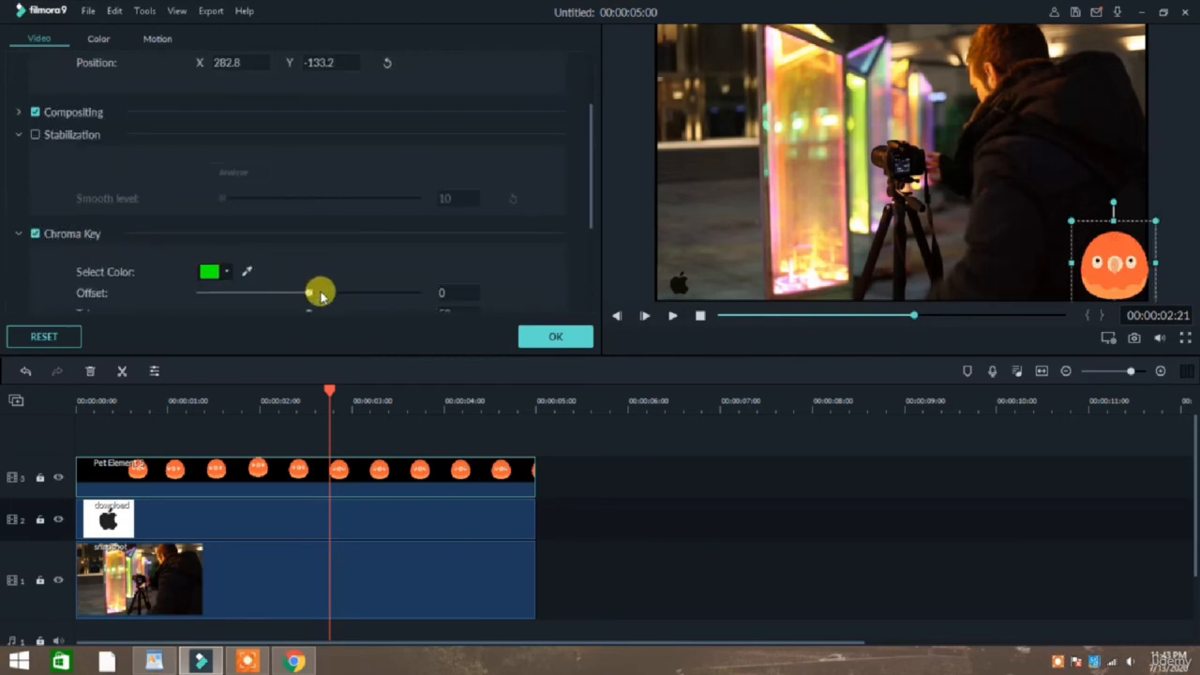
{"action": "left_click_drag", "start_coordinate": [320, 295], "coordinate": [554, 329]}
{"action": "left_click", "coordinate": [556, 333]}
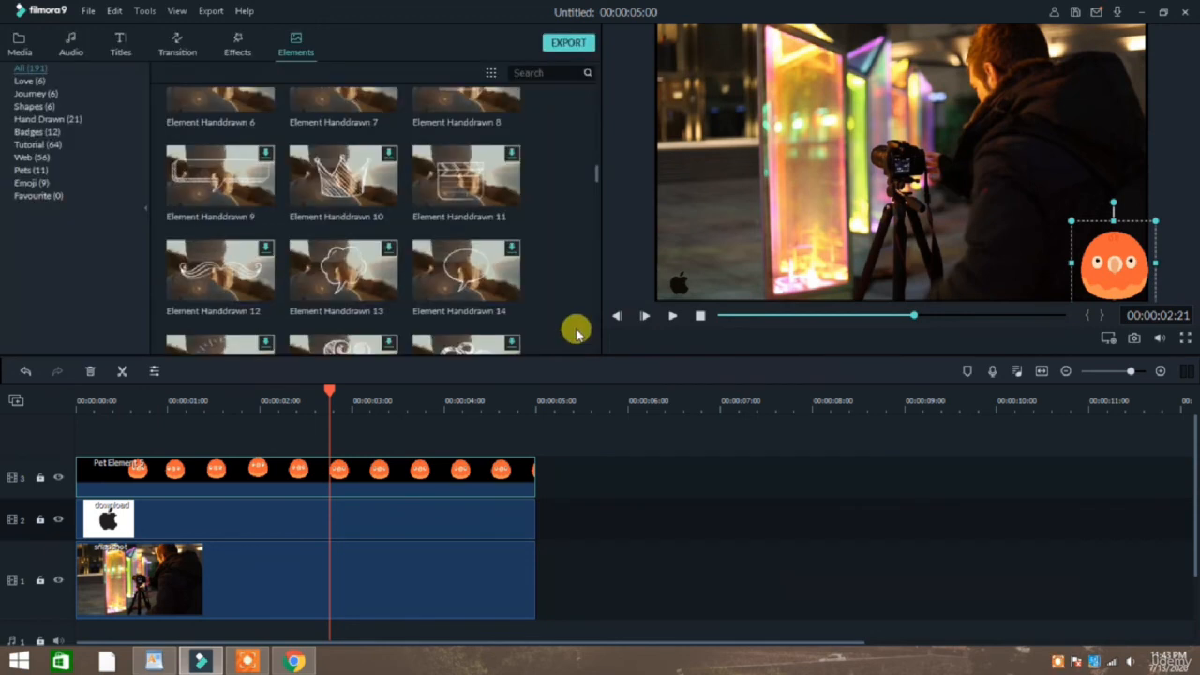